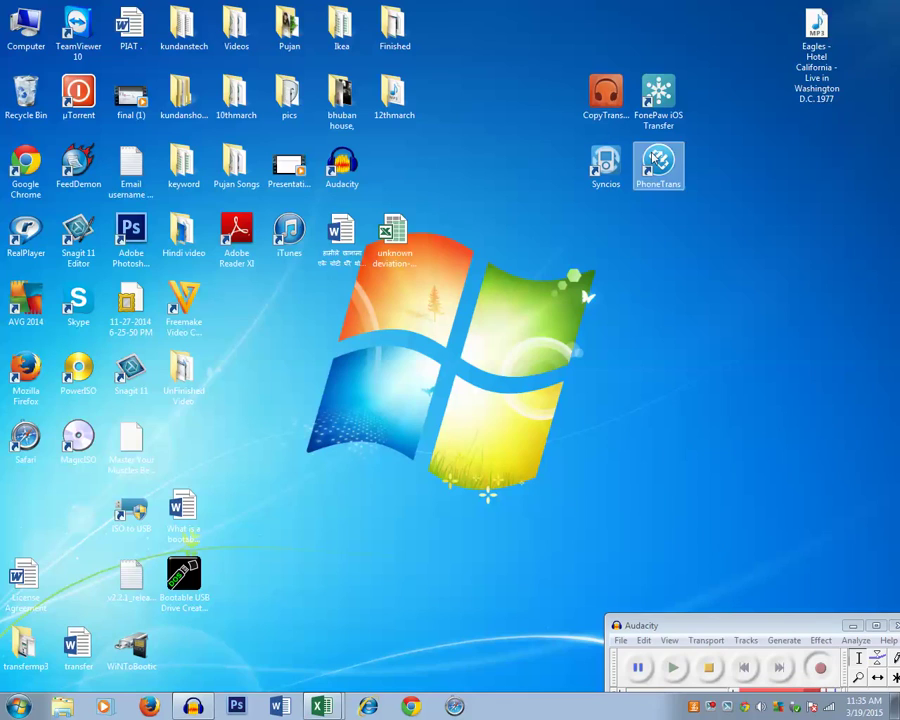
- Launch CopyTrans Manager from the desktop, allow the file to run and dismiss its welcome screen
left_click(605, 98)
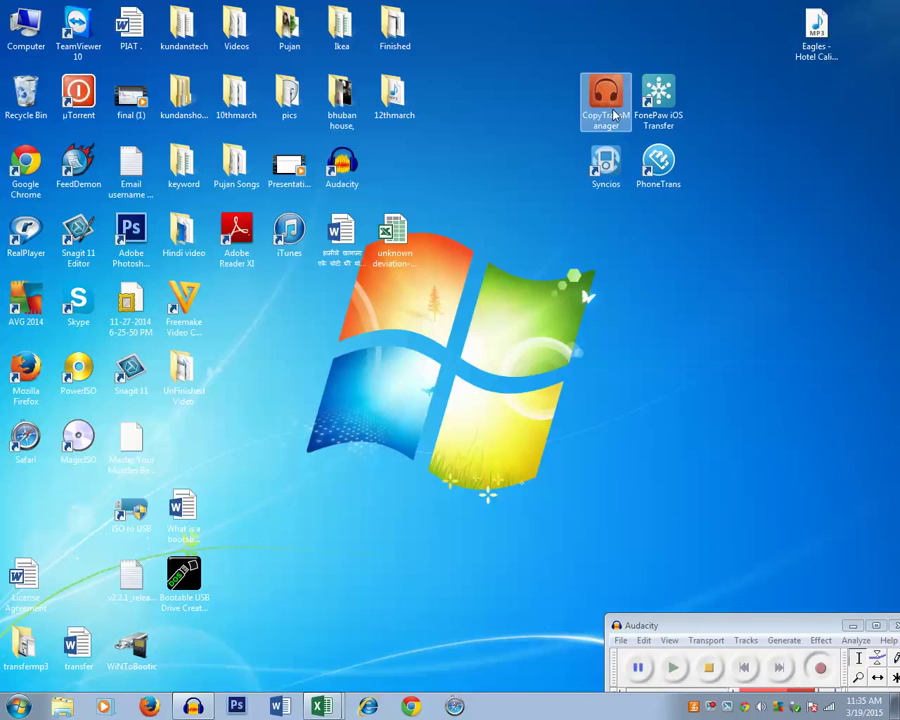
double_click(603, 112)
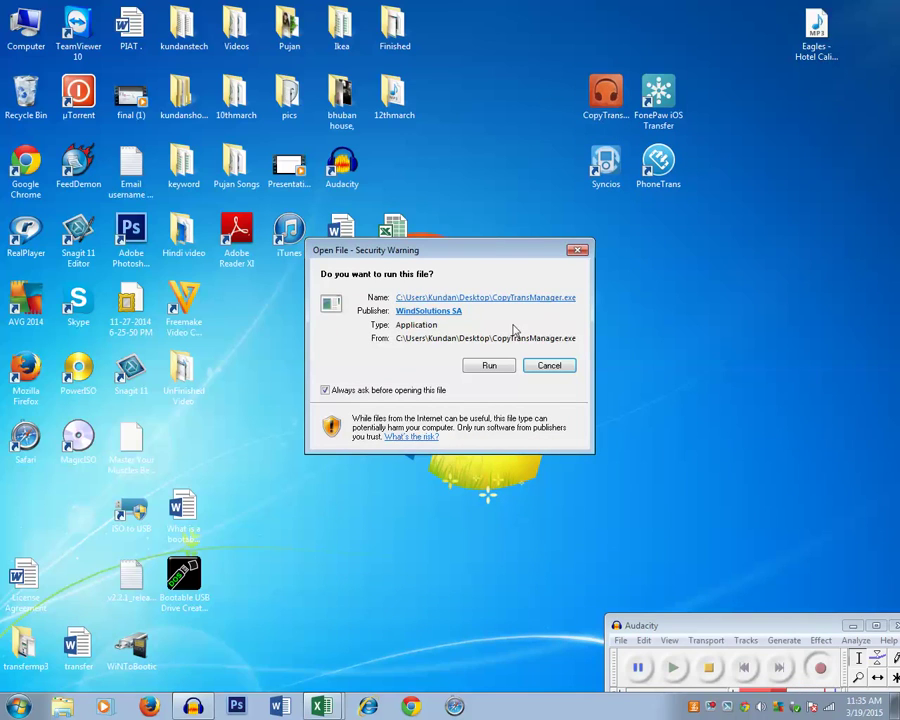
left_click(489, 366)
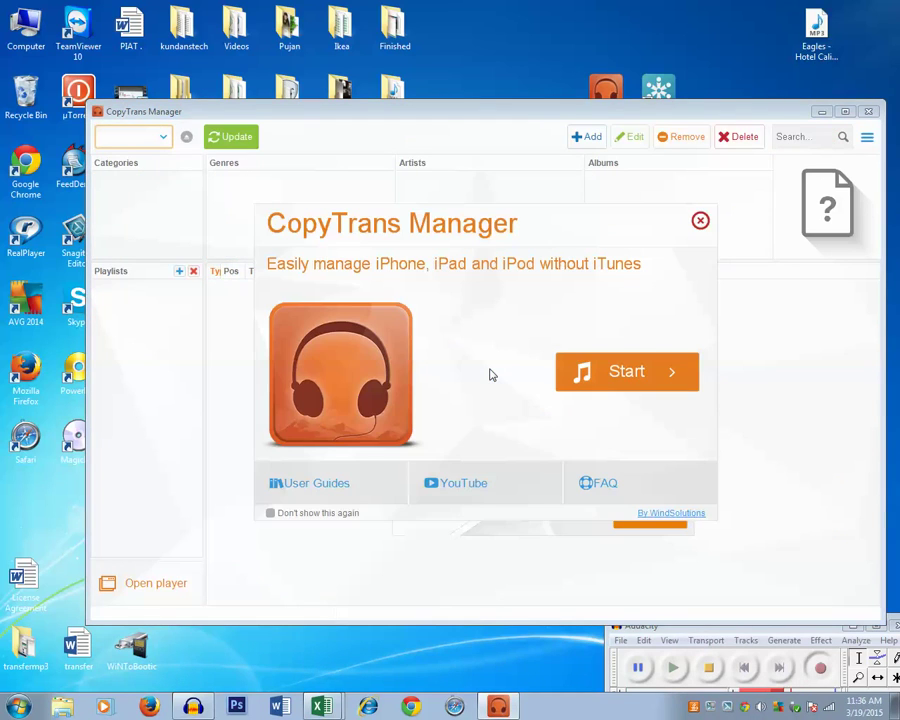
left_click(700, 220)
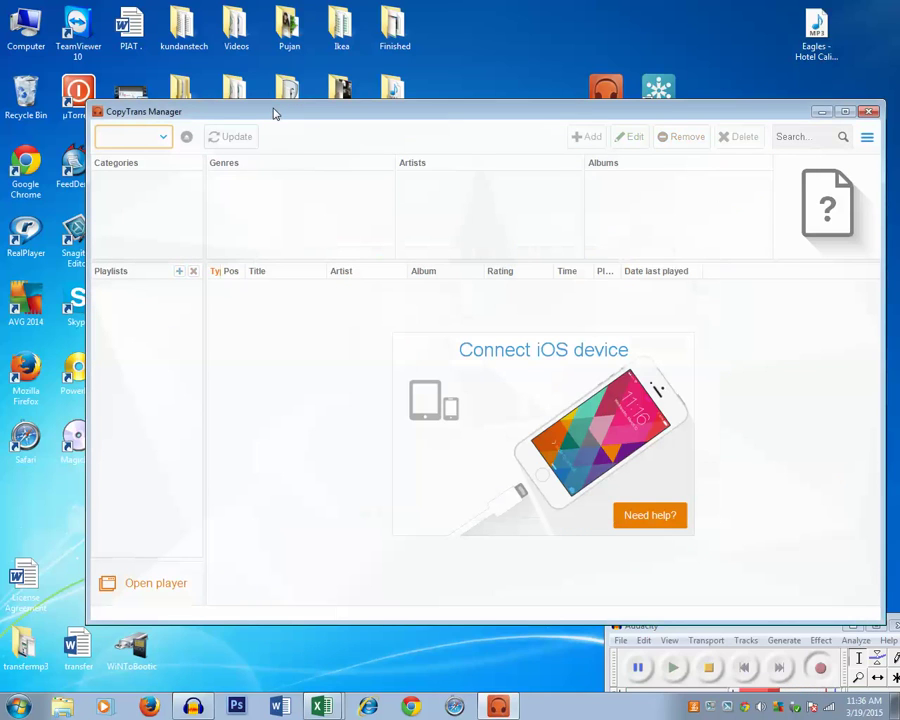
- Select the connected iPhone 5S as the device to manage
left_click_drag(275, 113, 279, 114)
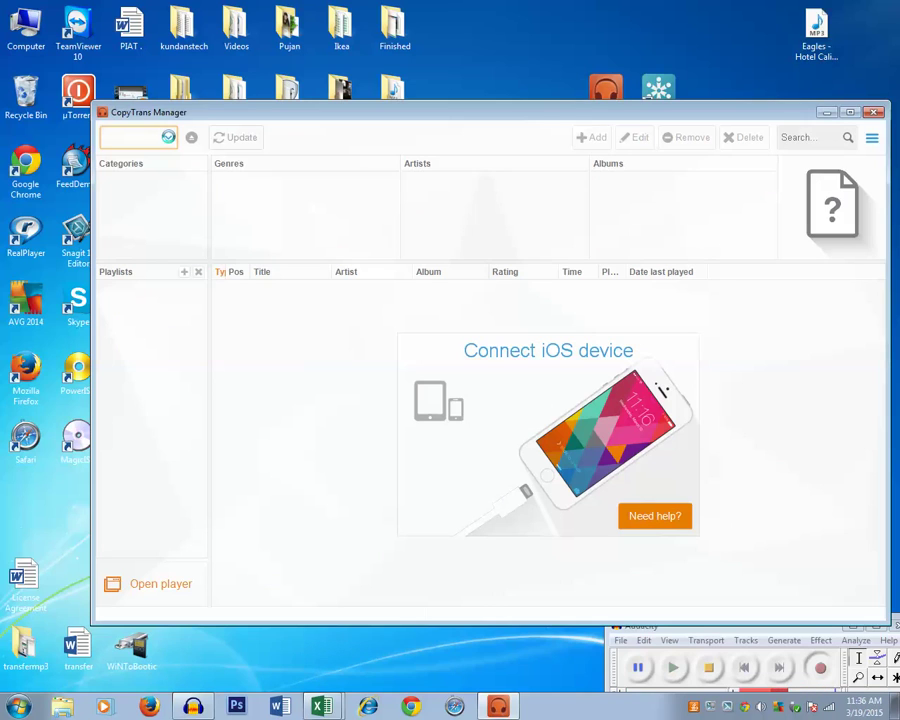
left_click(169, 138)
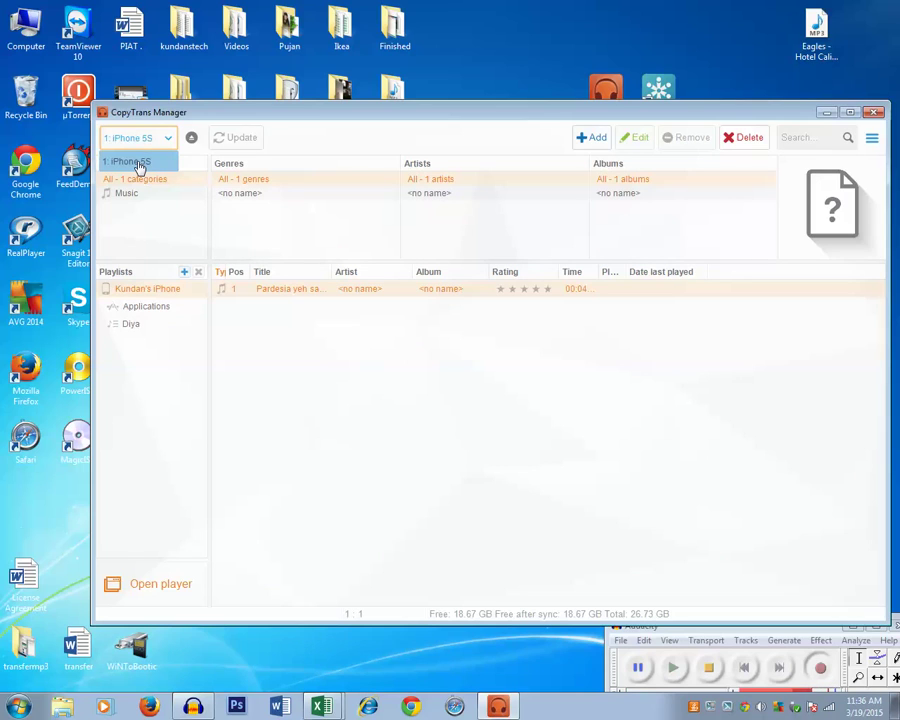
left_click(138, 164)
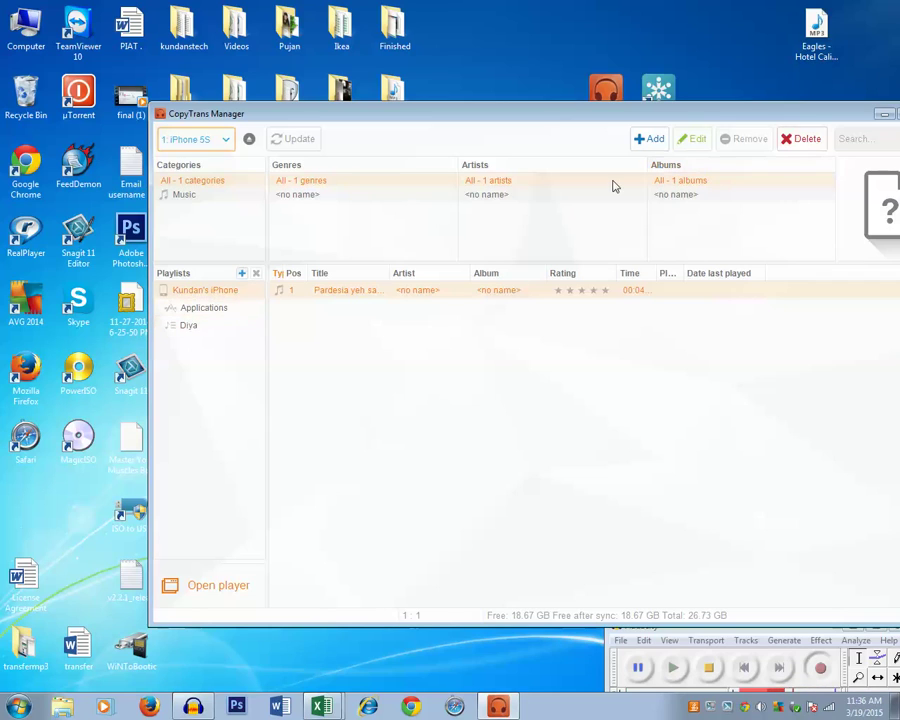
- Create a new playlist named "English songs" on the iPhone
left_click(242, 274)
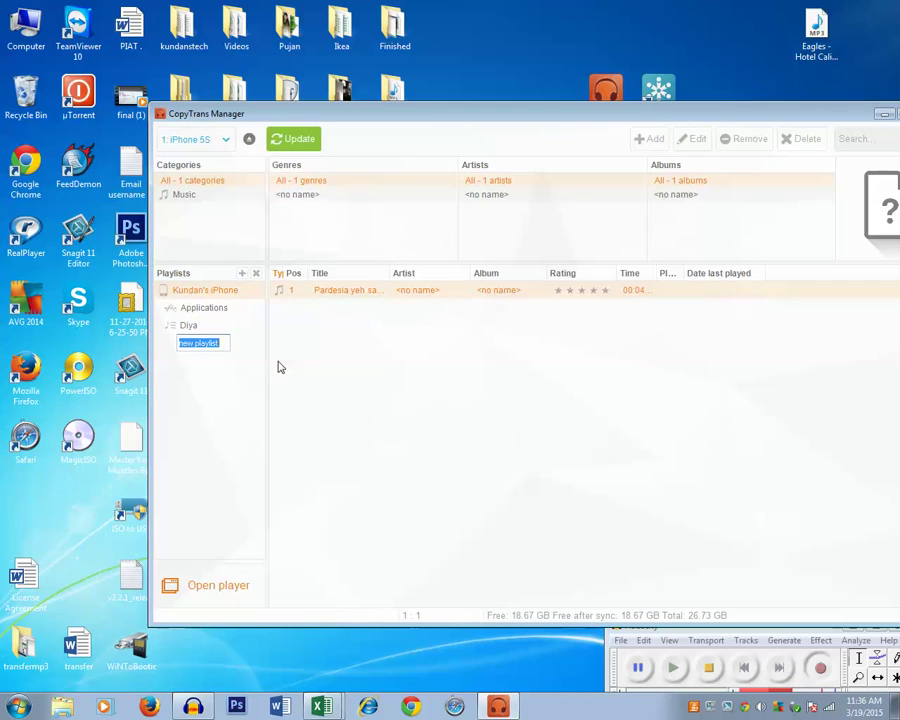
type("English song")
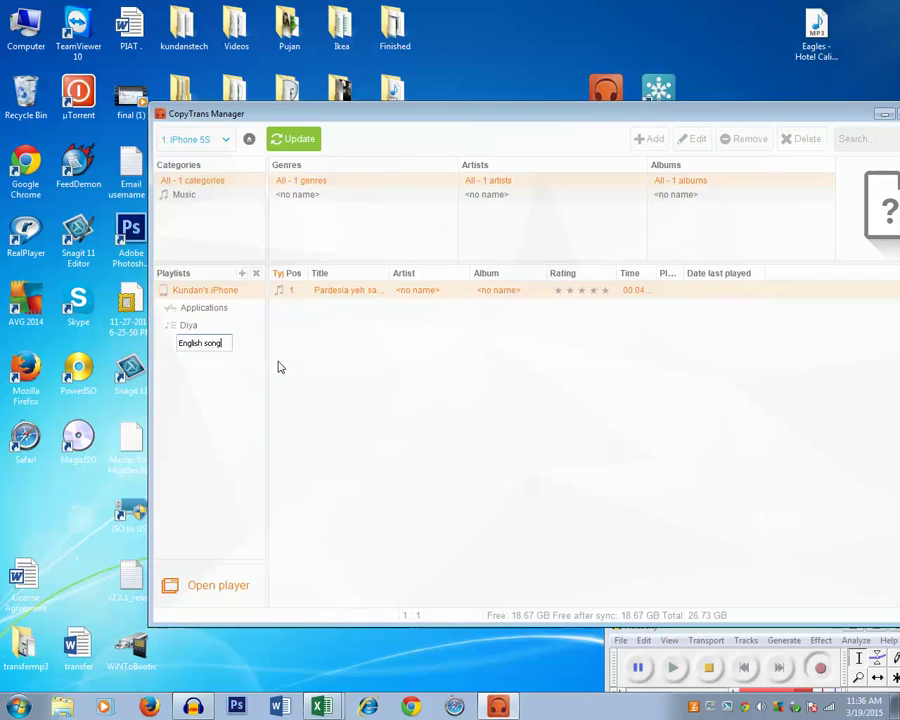
type("s")
key("Return")
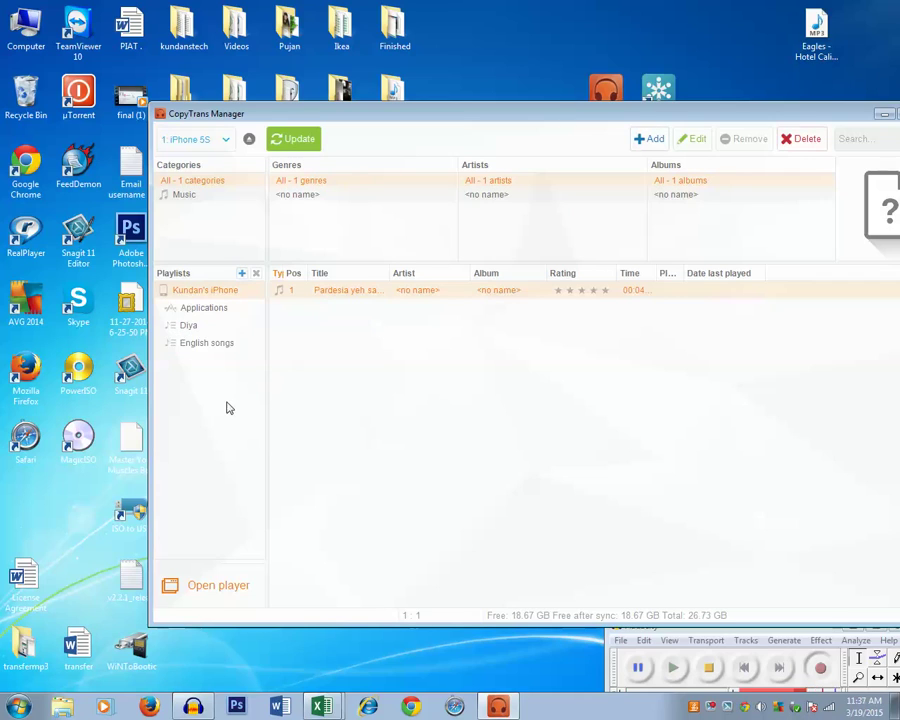
- Add the Desktop track "Eagles - Hotel California - Live in Washington D.C. 1977" to the English songs playlist
left_click(205, 345)
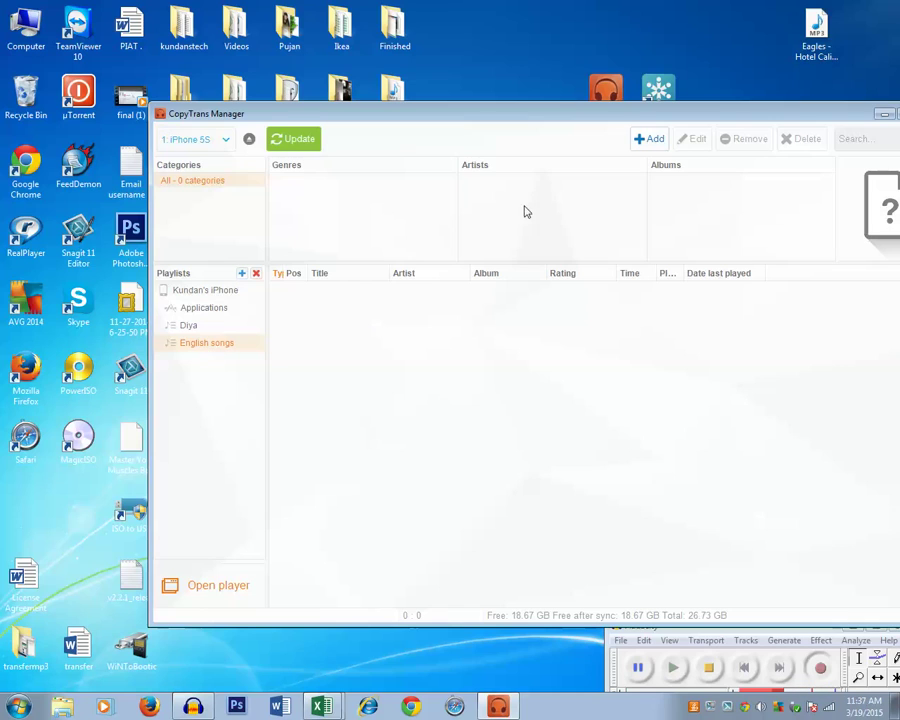
left_click(651, 141)
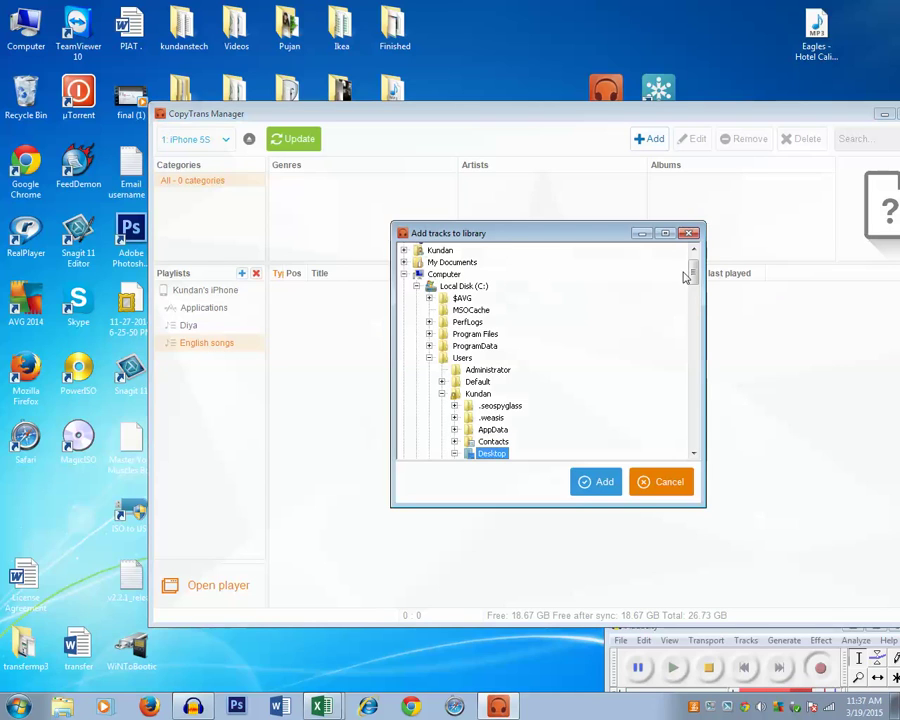
scroll(693, 273, "up", 1)
left_click(428, 250)
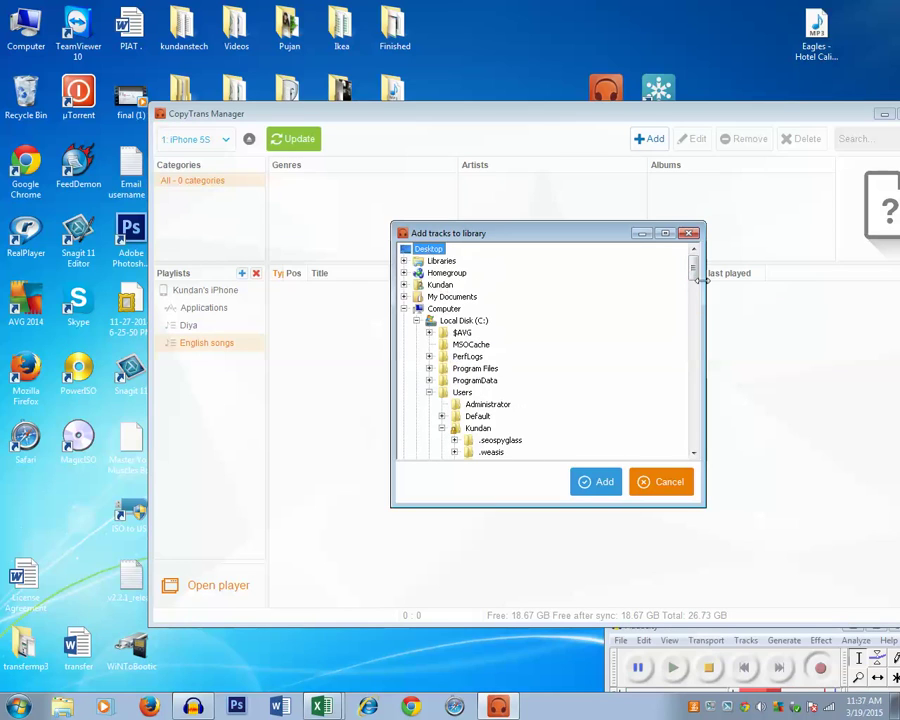
left_click_drag(693, 268, 692, 442)
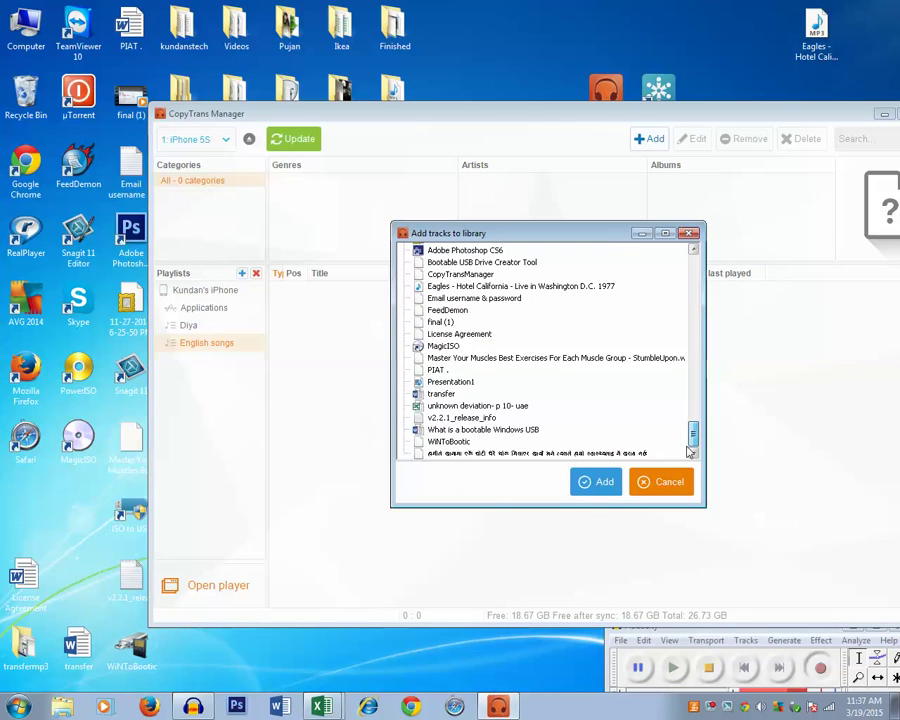
left_click(450, 287)
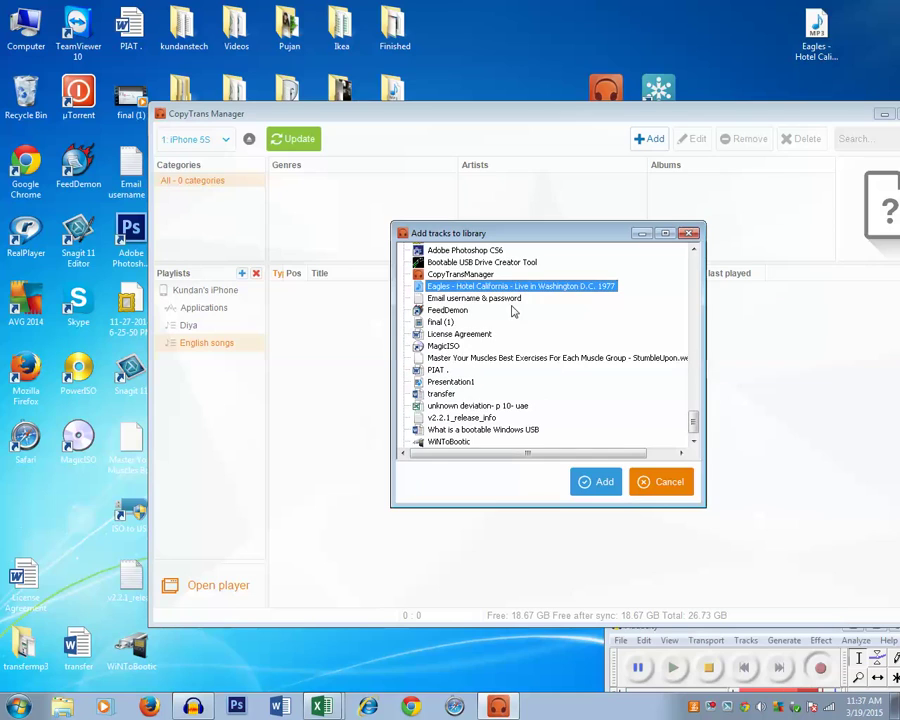
left_click(600, 484)
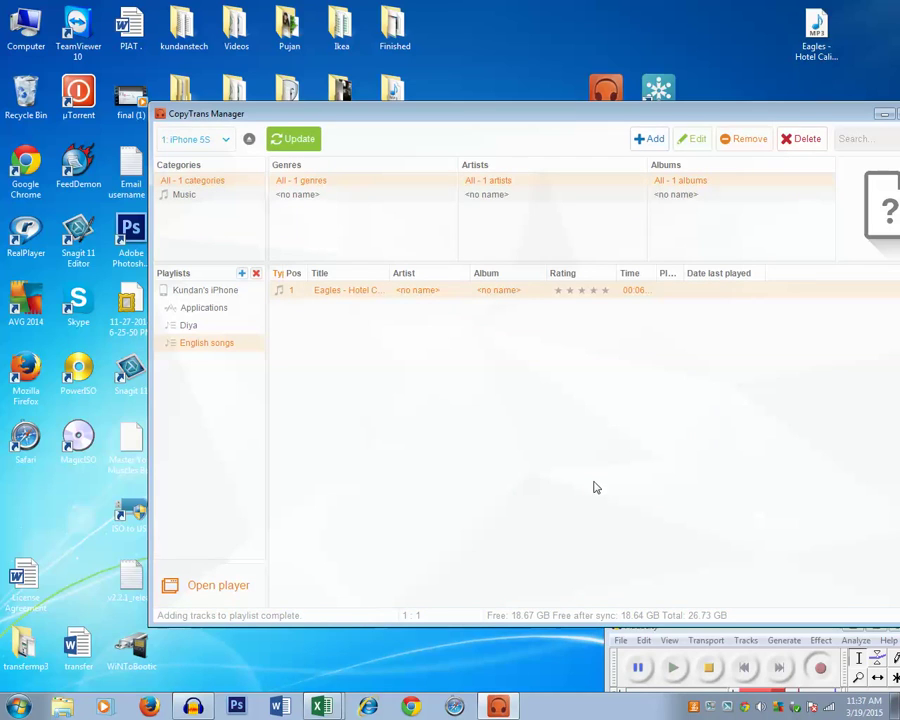
- Update the iPhone with the playlist changes, then dismiss the sharing prompt and close CopyTrans Manager
left_click(291, 141)
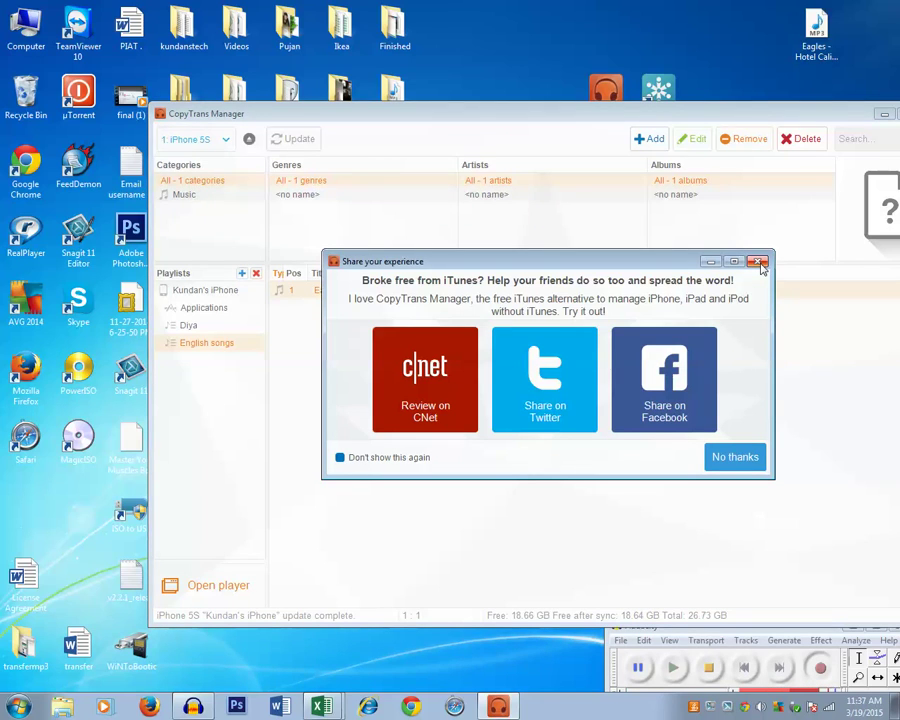
left_click(757, 262)
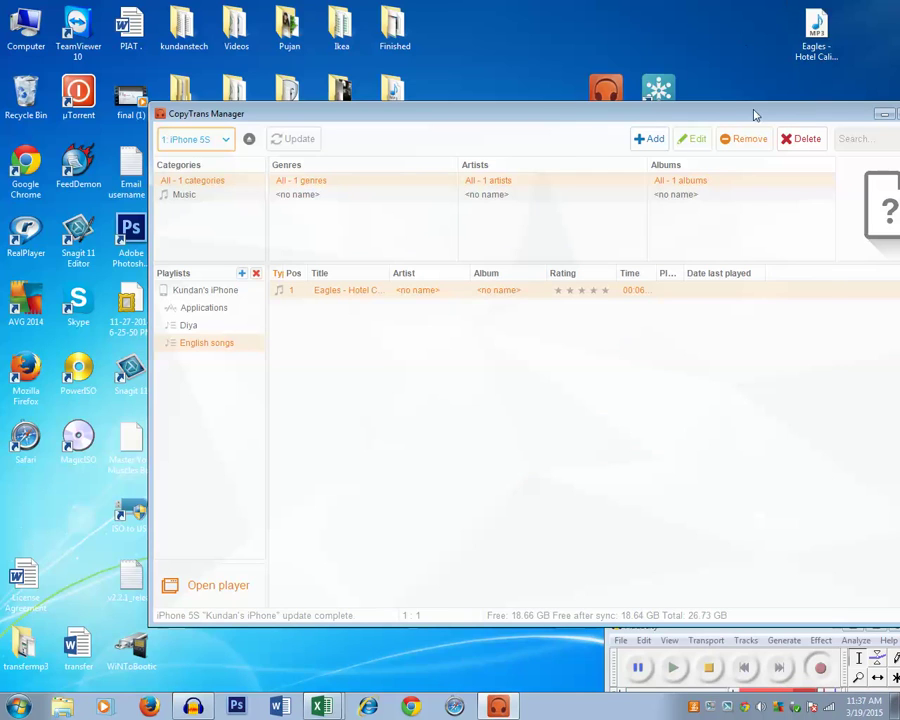
left_click_drag(750, 114, 600, 164)
left_click(782, 164)
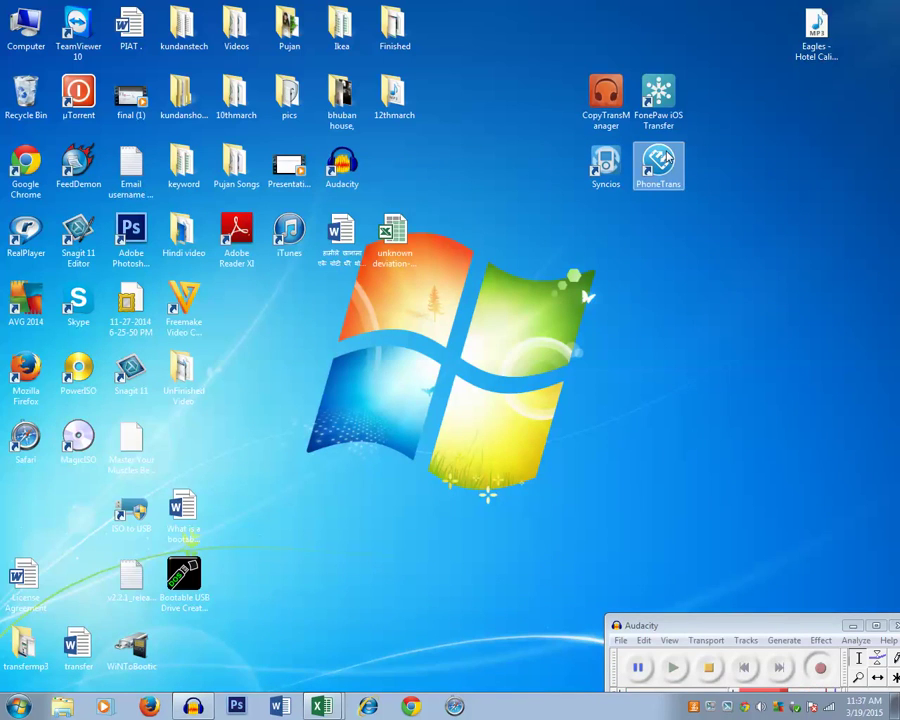
- Switch to FonePaw iOS Transfer and dismiss its trial registration dialog
left_click(666, 94)
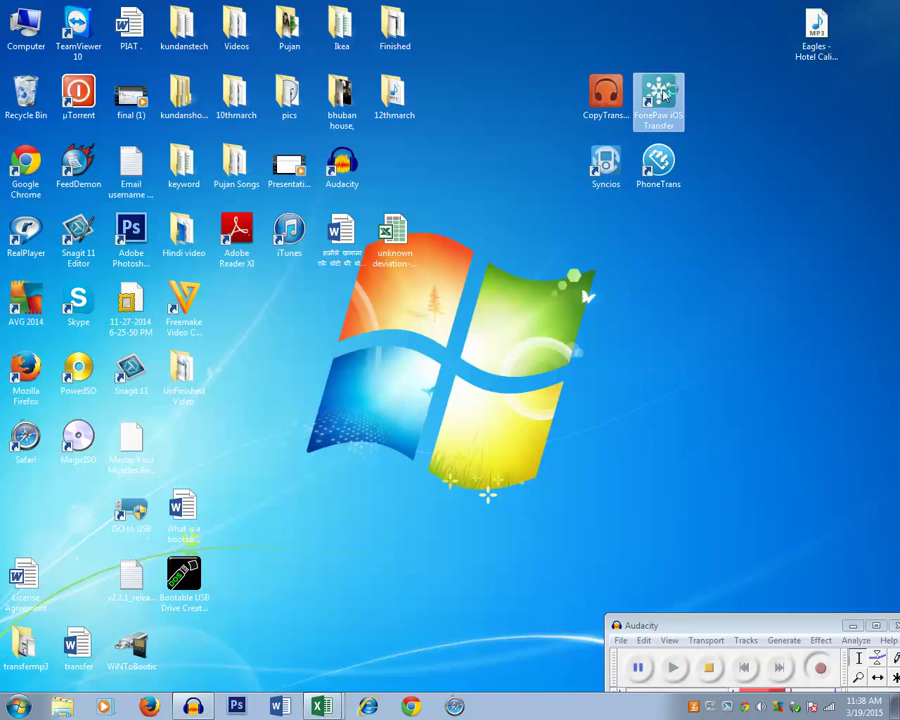
double_click(664, 93)
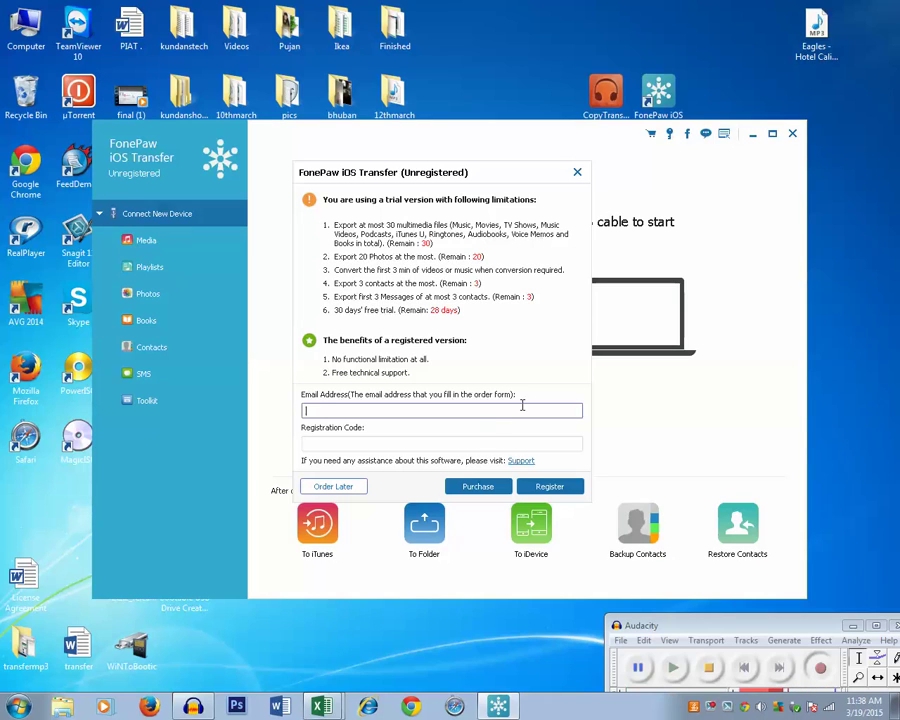
left_click(578, 174)
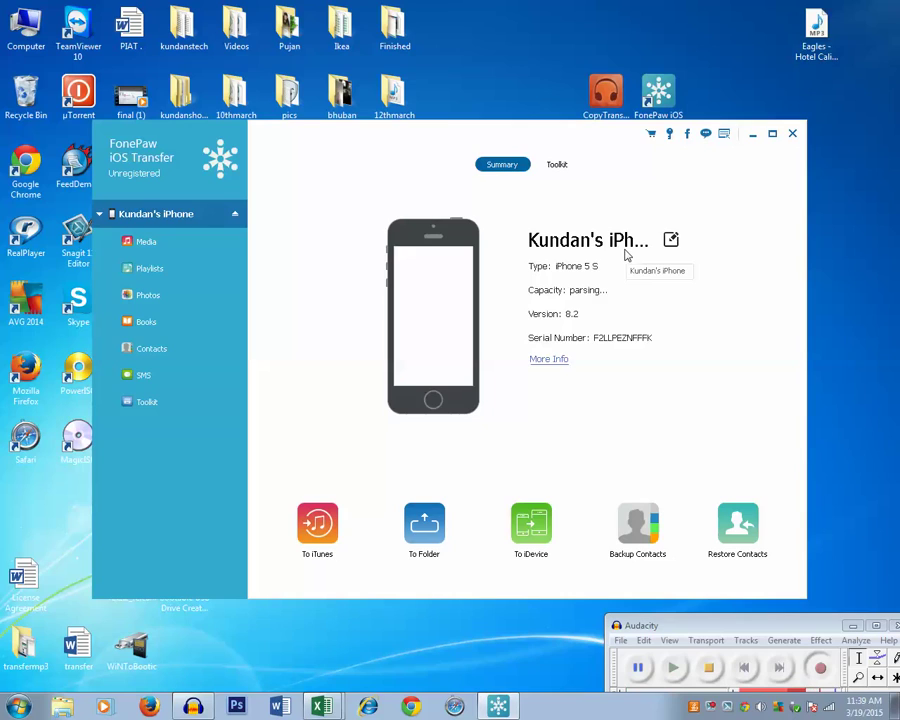
- Delete the "Eagles - Hotel California" track from the iPhone's media library and confirm the deletion
left_click(134, 245)
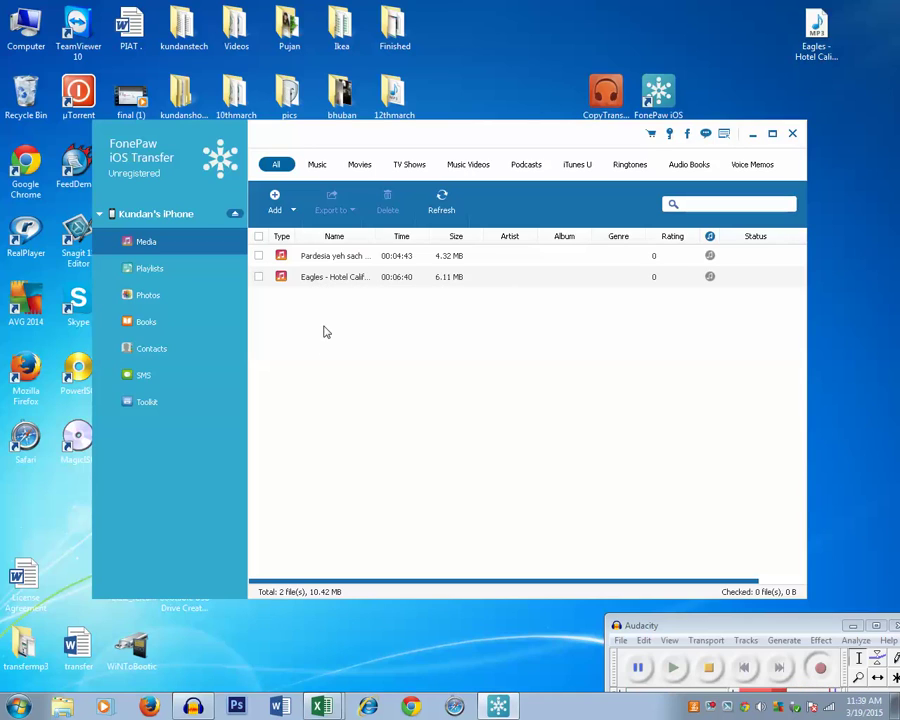
left_click(259, 277)
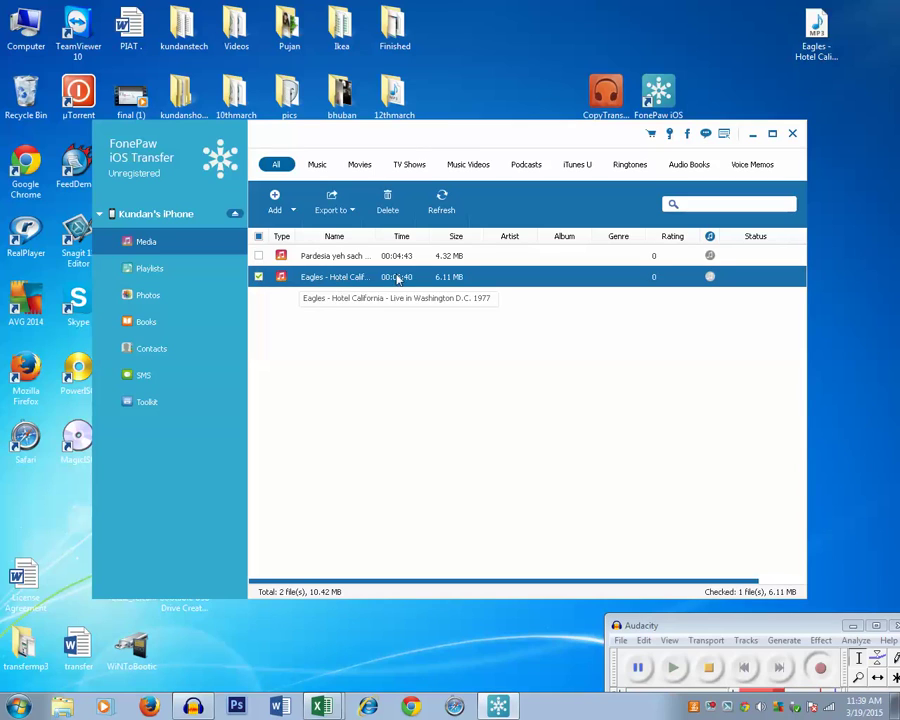
left_click(390, 206)
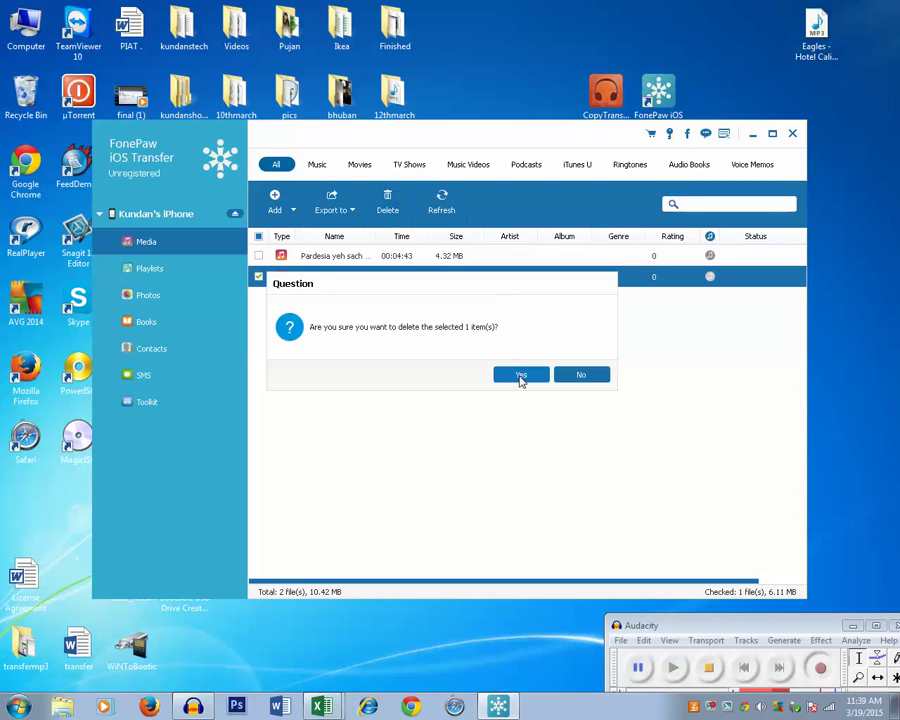
left_click(519, 377)
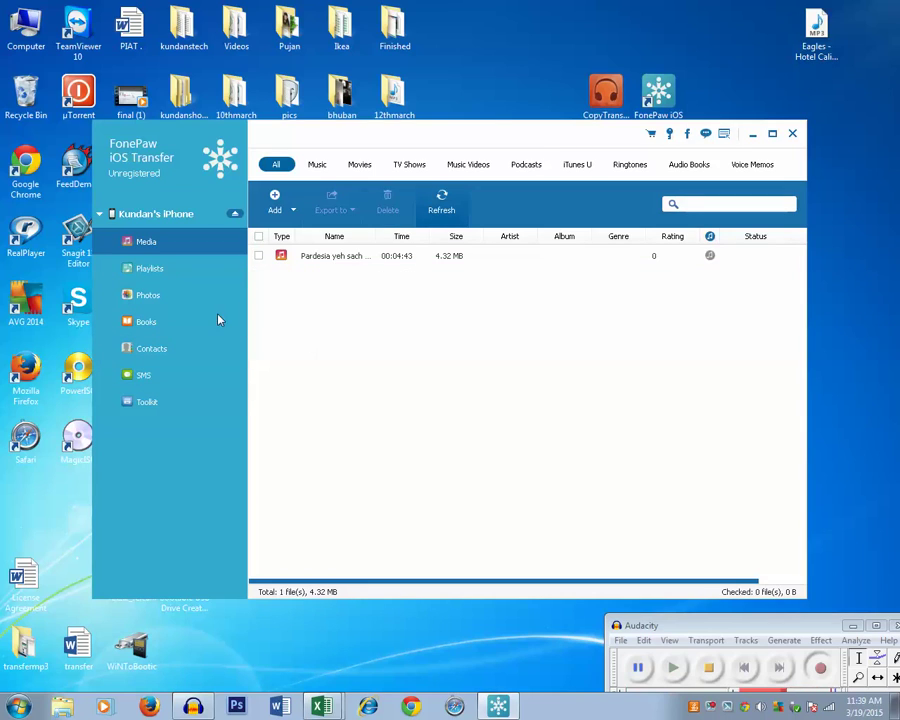
- Add the MP3 "Eagles - Hotel California - Live in Washington D.C. 1977" from the Desktop to the iPhone's English songs playlist
left_click(140, 268)
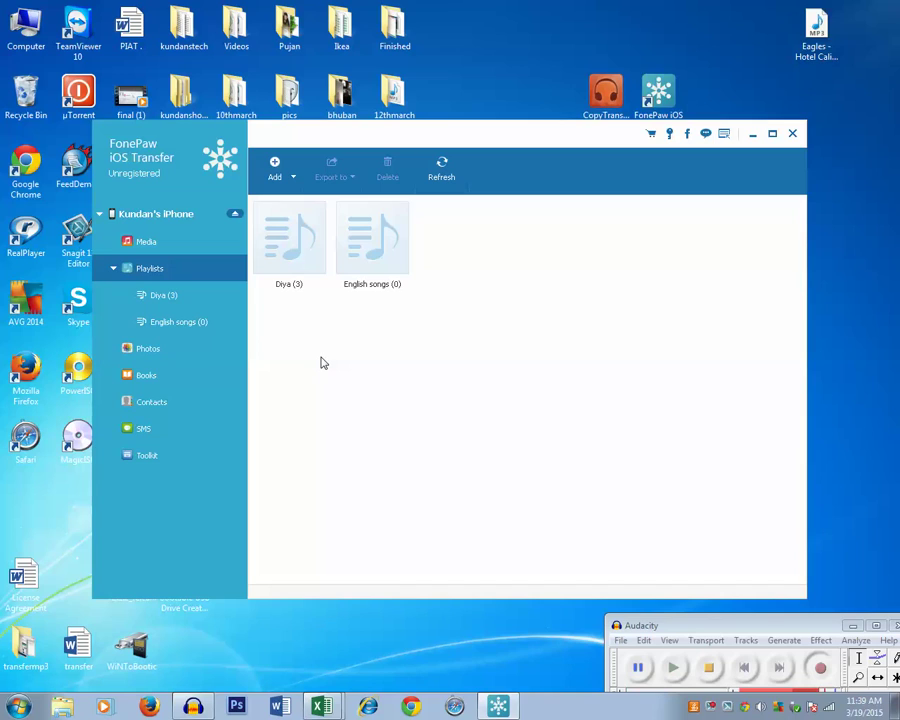
right_click(165, 270)
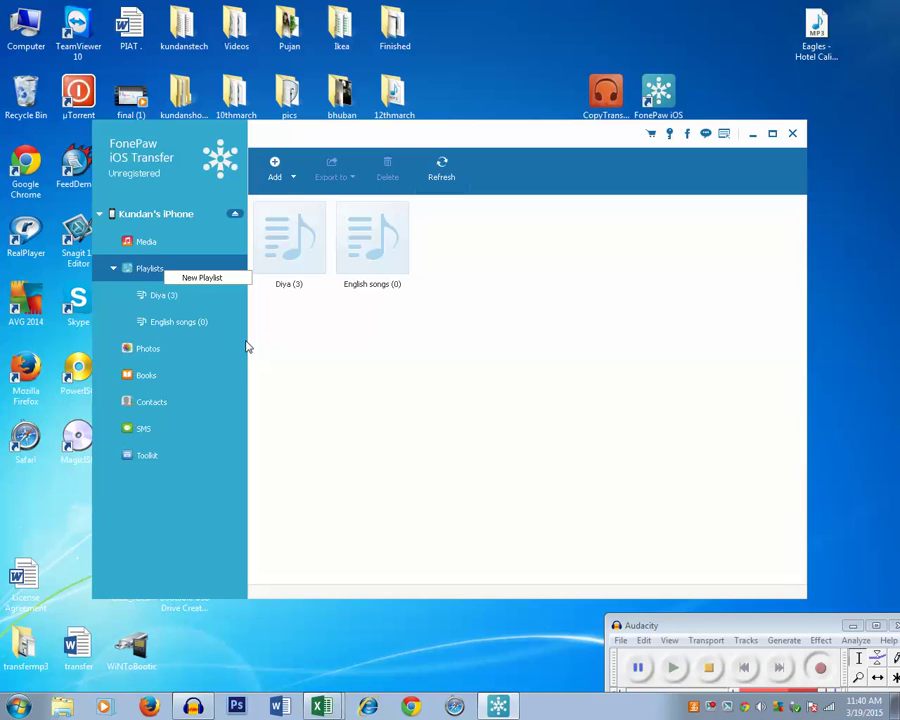
left_click(166, 323)
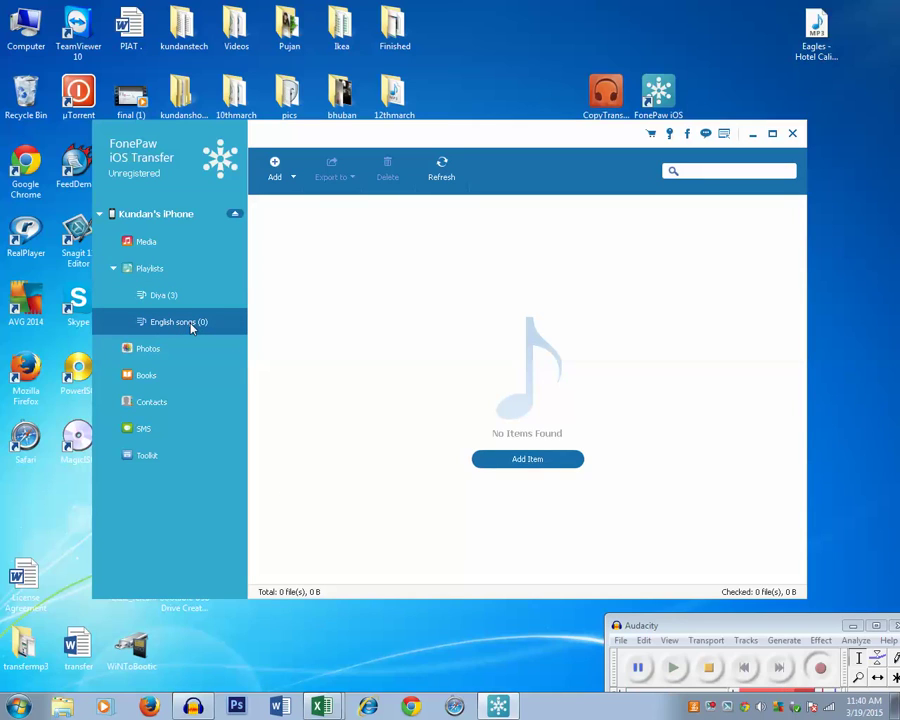
left_click(520, 460)
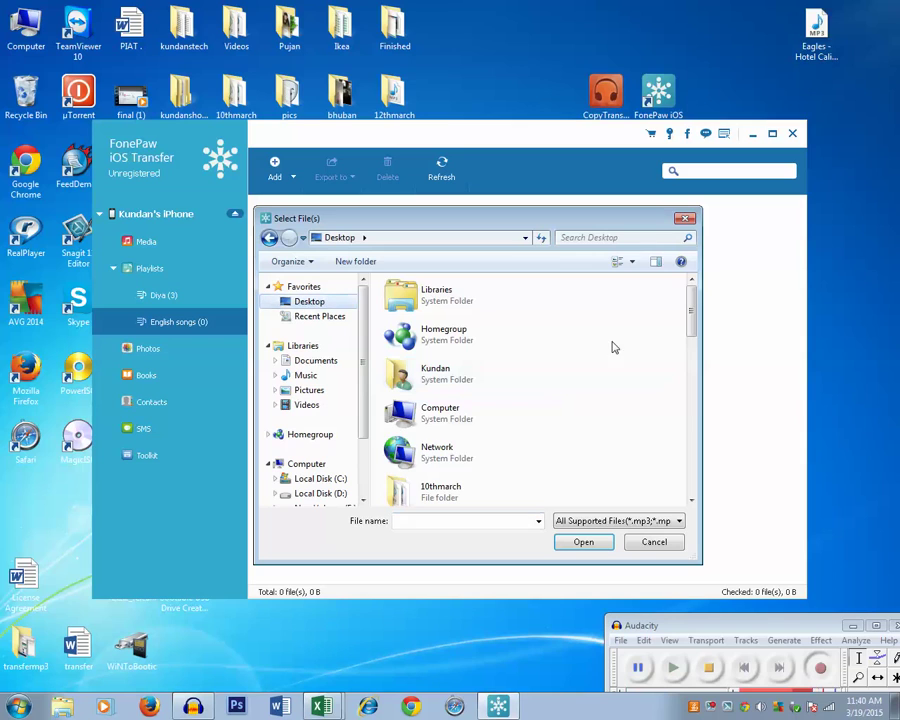
left_click_drag(690, 318, 687, 488)
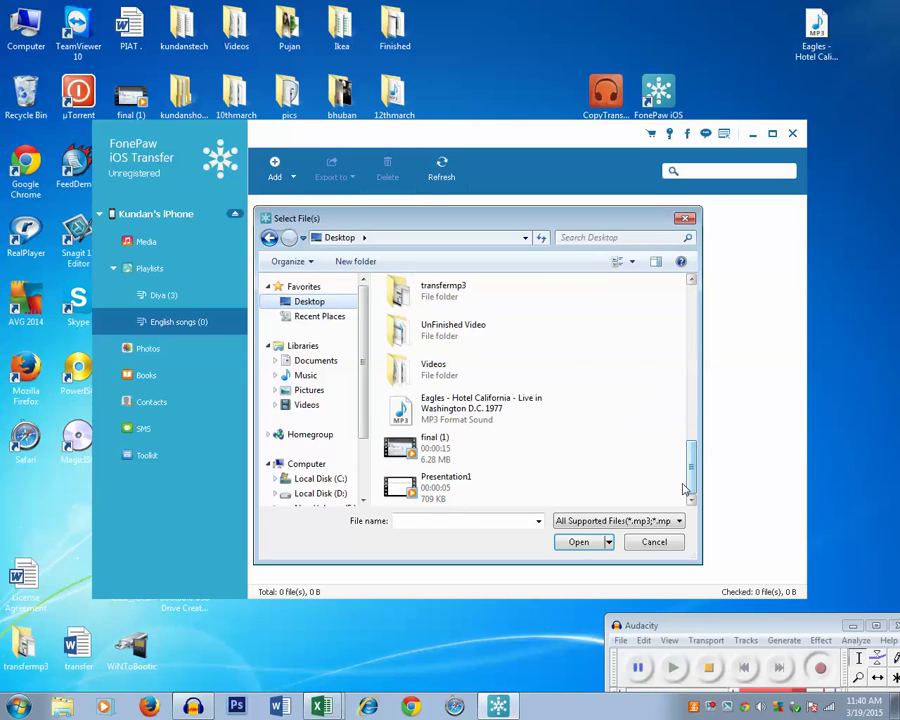
left_click(440, 405)
left_click(581, 542)
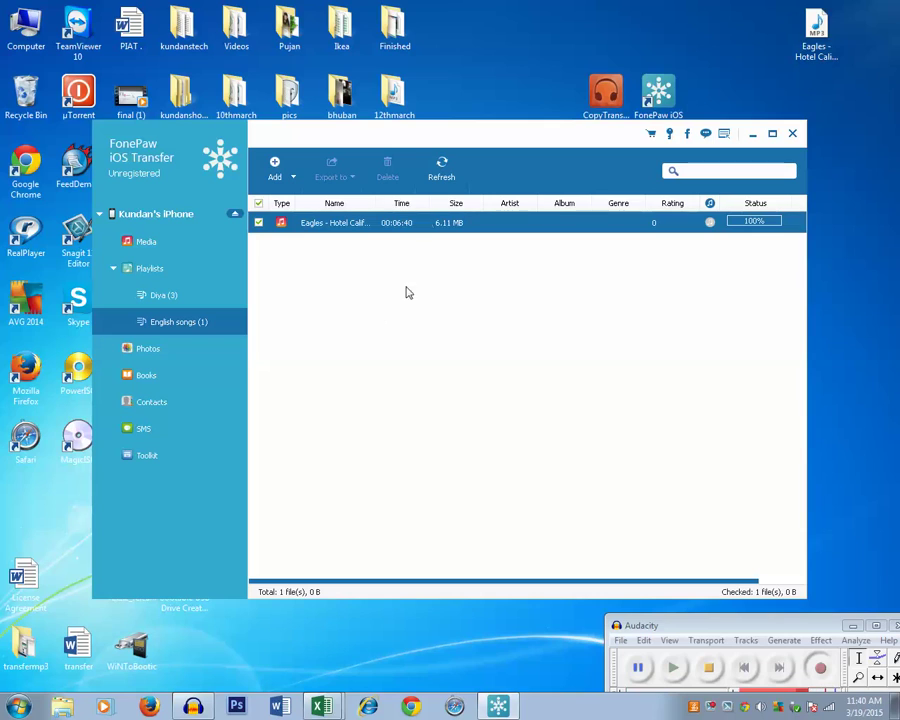
- Refresh the English songs playlist, acknowledge the sync notice and close FonePaw iOS Transfer
left_click(442, 171)
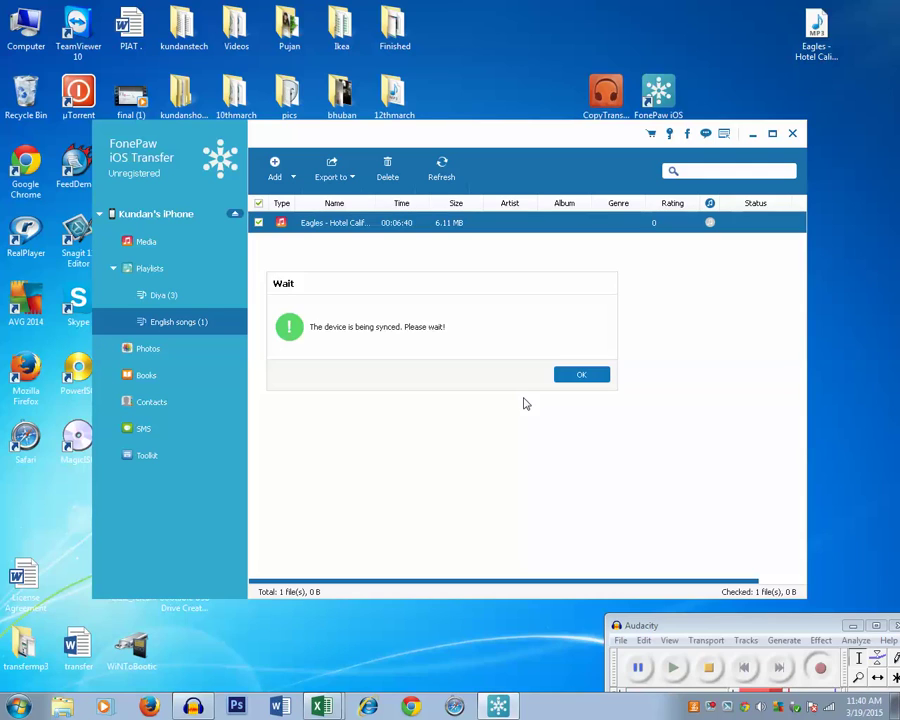
left_click(586, 379)
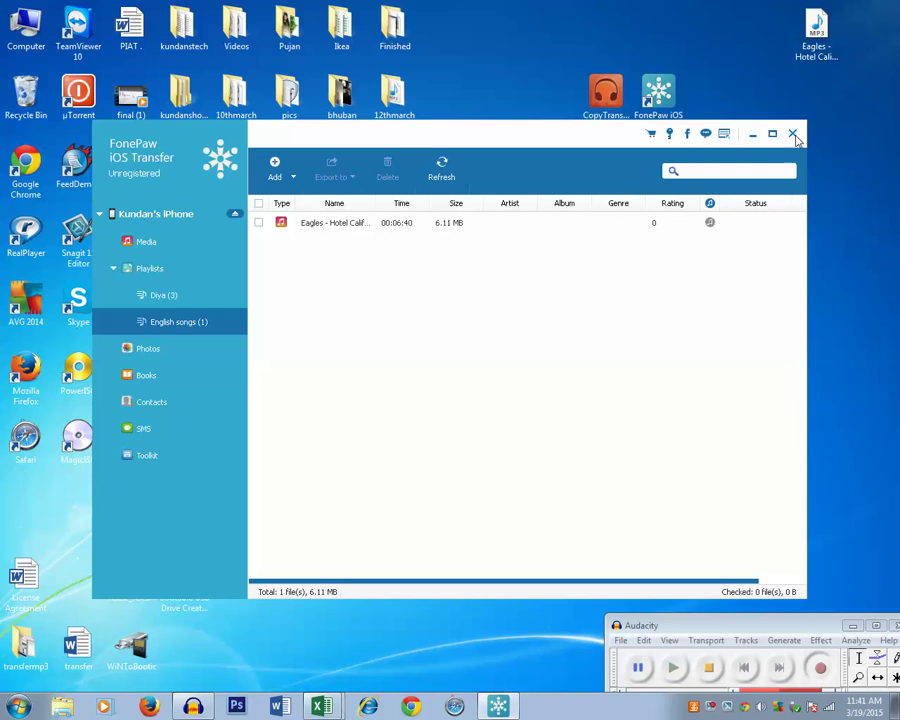
left_click(794, 134)
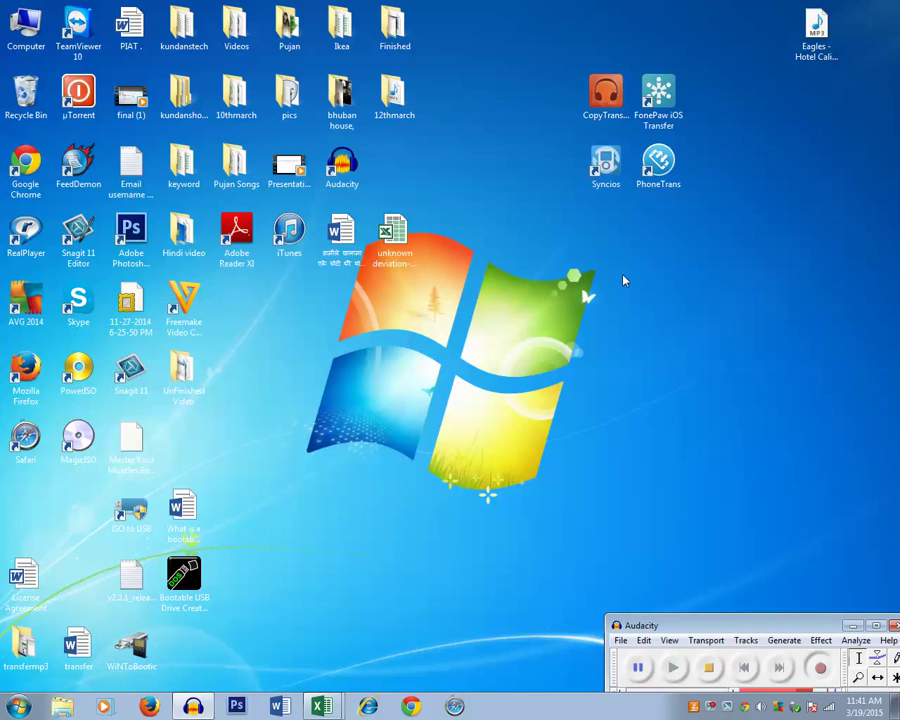
- Switch to Syncios, dismiss its note about turning off iTunes and open the iPhone's media library
double_click(608, 168)
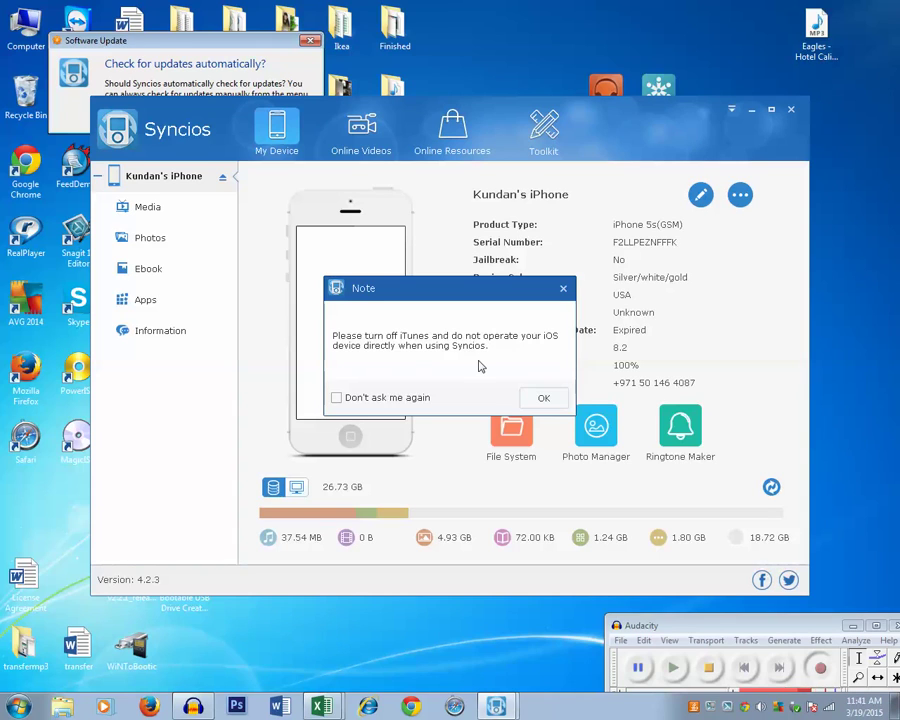
left_click(543, 397)
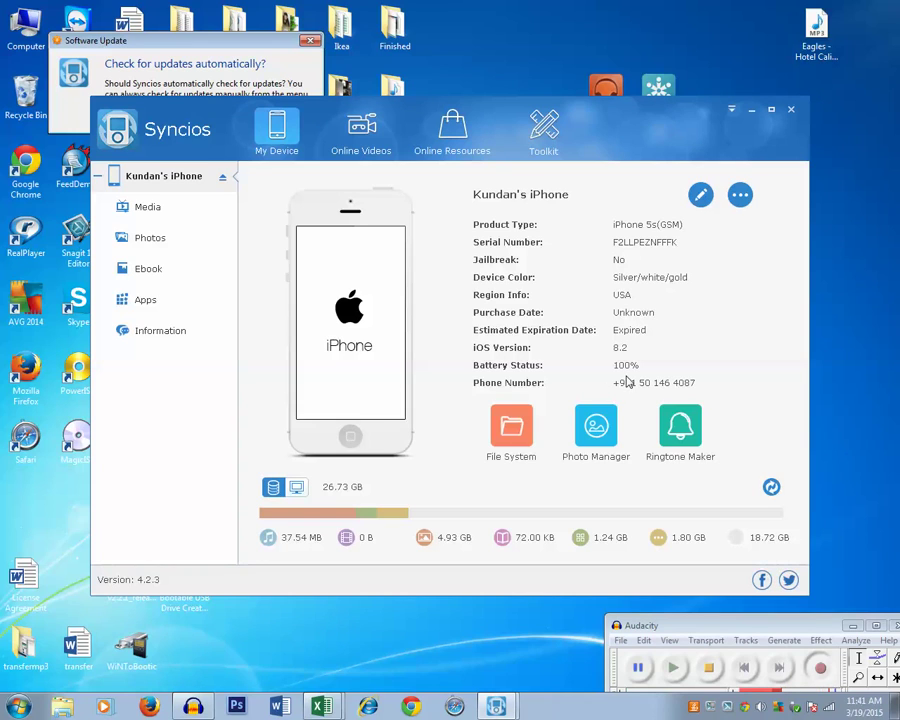
left_click(148, 213)
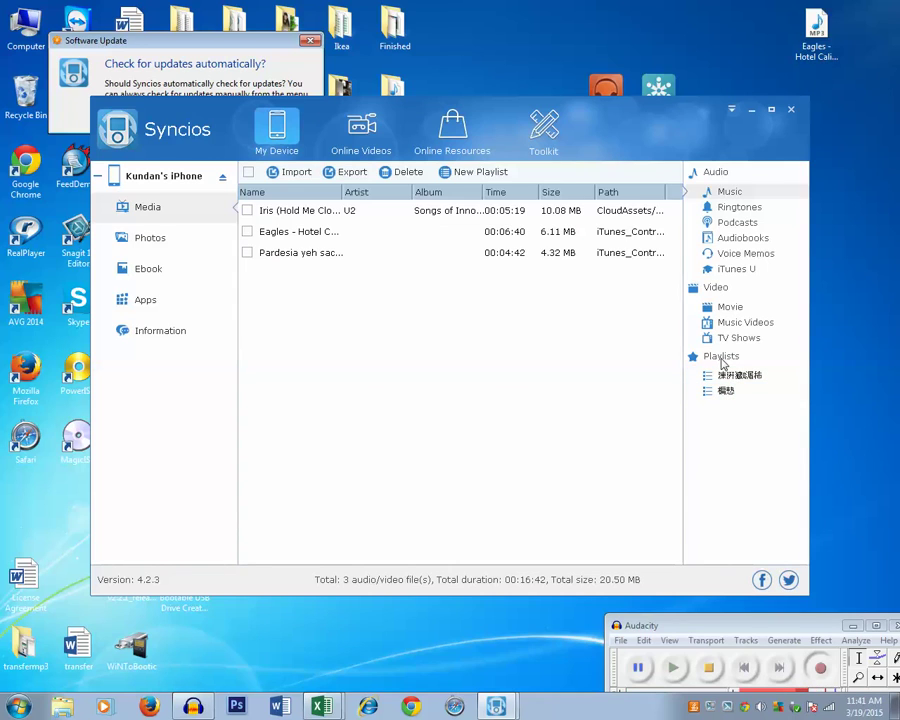
- Create a new playlist named "Eagles" on the iPhone
left_click(455, 173)
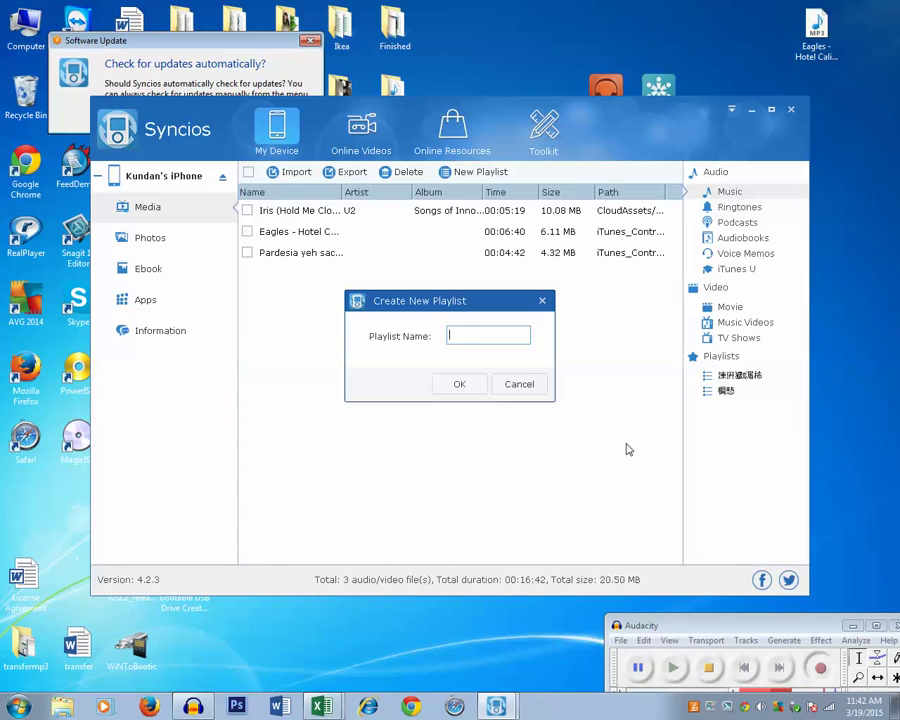
type("Eagles")
left_click(455, 391)
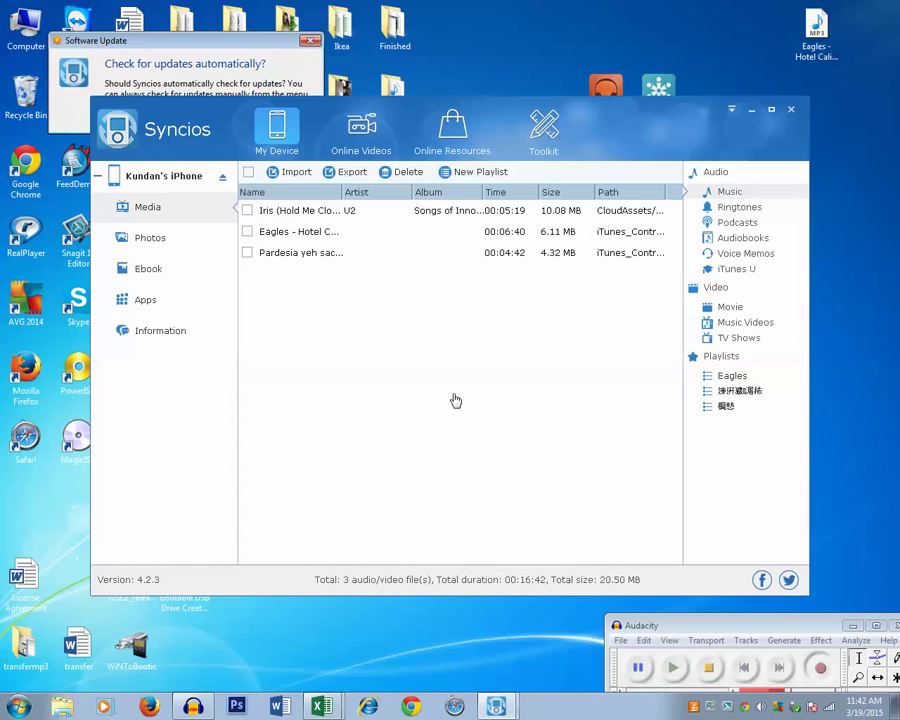
- Import the MP3 "Eagles - Hotel California - Live in Washington D.C. 1977" from the Desktop into the Eagles playlist
left_click(727, 379)
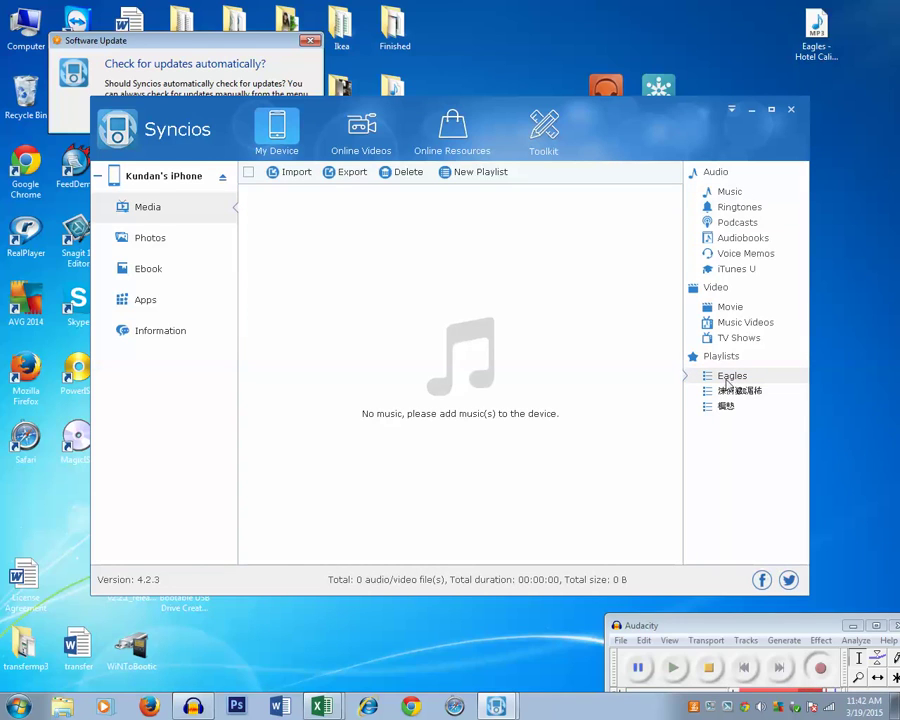
left_click(296, 174)
left_click_drag(526, 255, 521, 393)
left_click(146, 191)
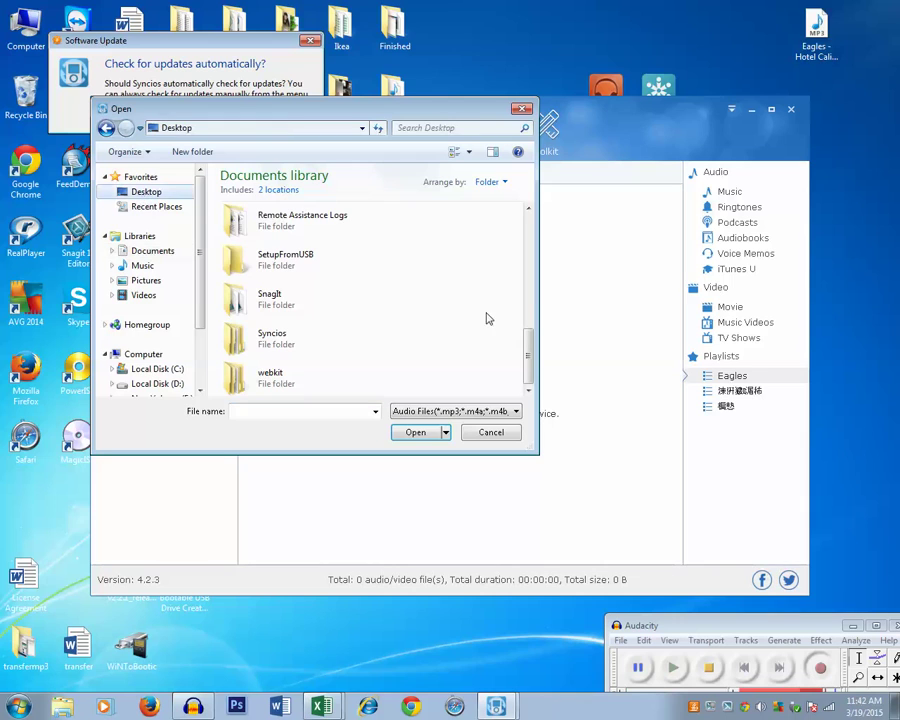
scroll(380, 230, "down", 10)
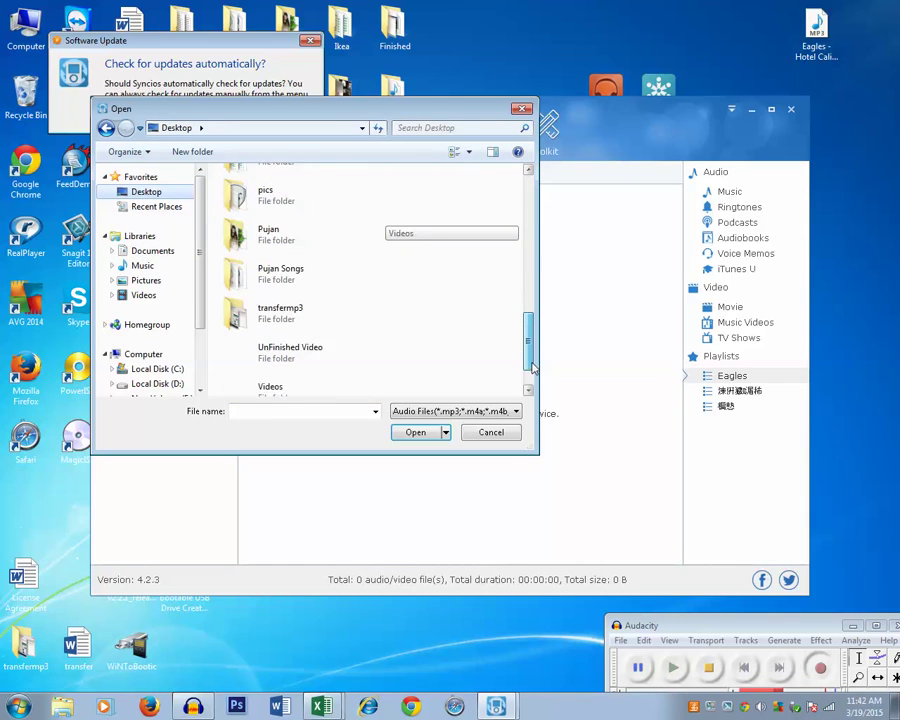
left_click(322, 388)
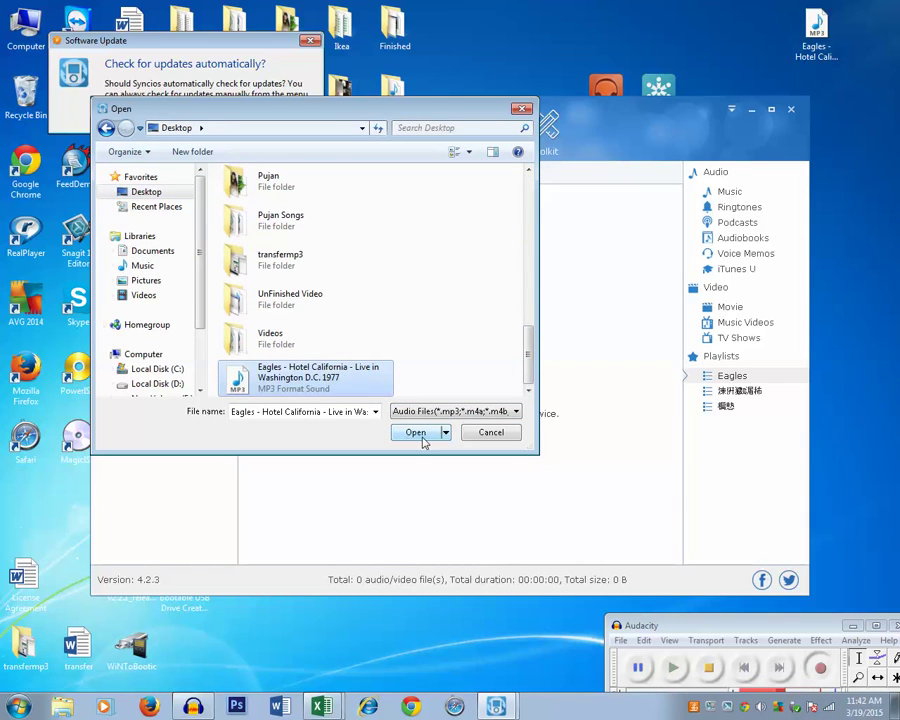
left_click(412, 432)
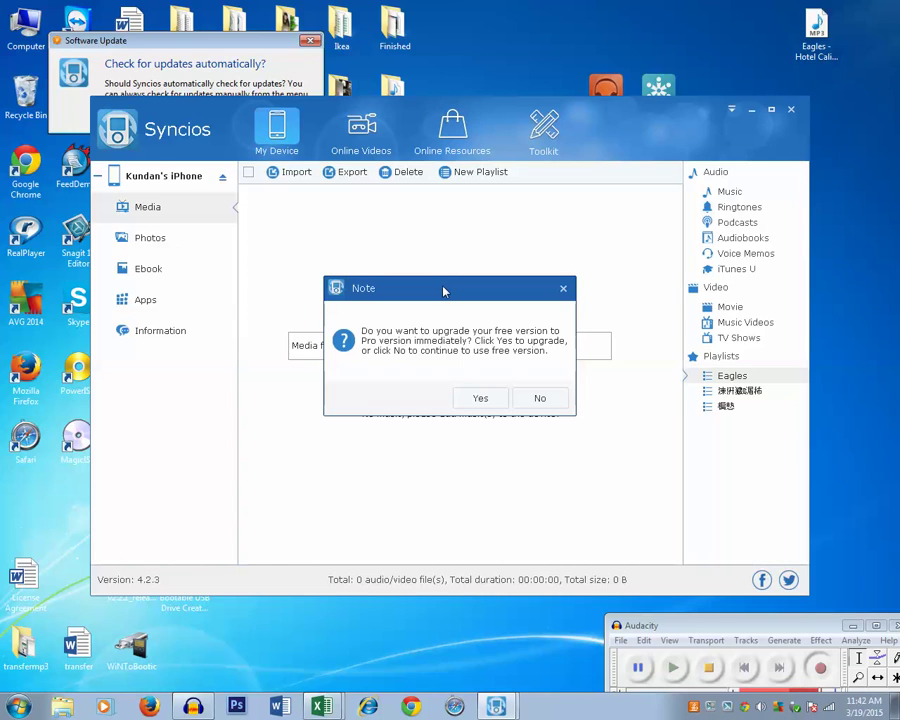
- Dismiss the Pro upgrade offer and close Syncios together with its automatic update prompt
left_click(564, 290)
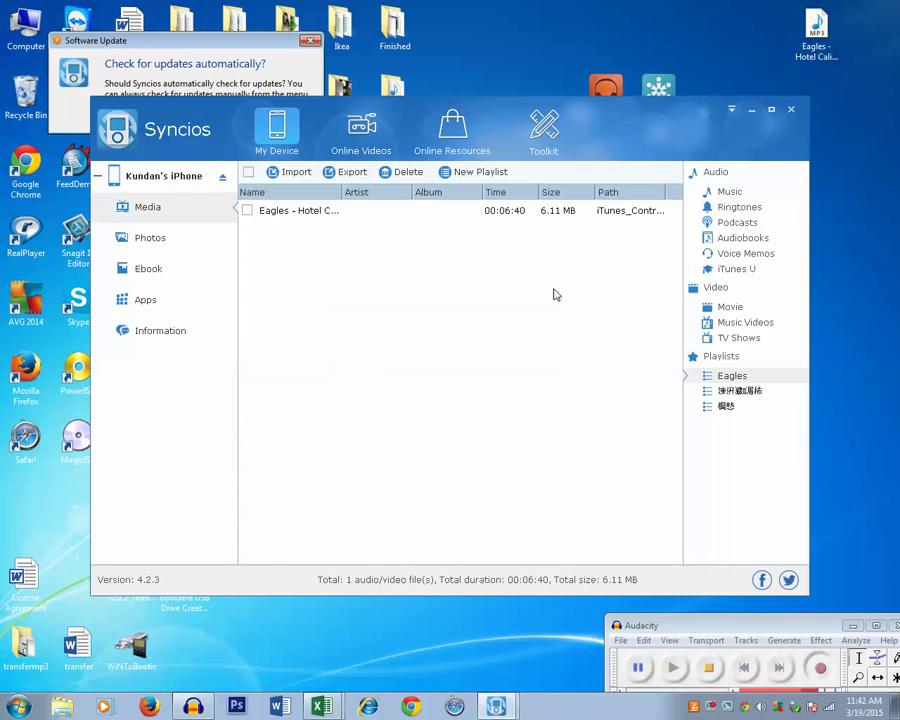
left_click(790, 111)
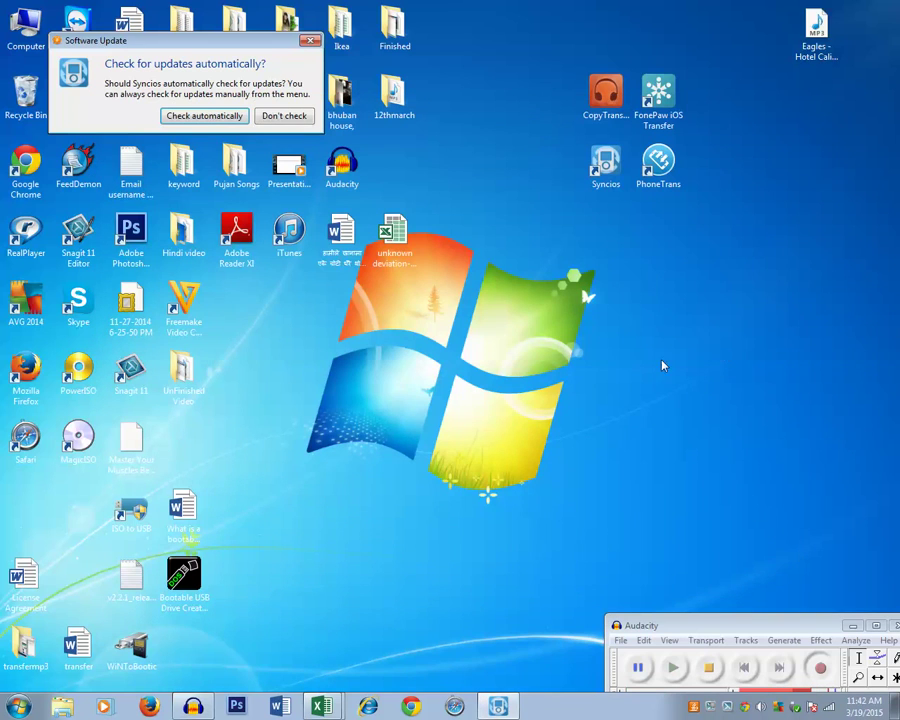
left_click(301, 44)
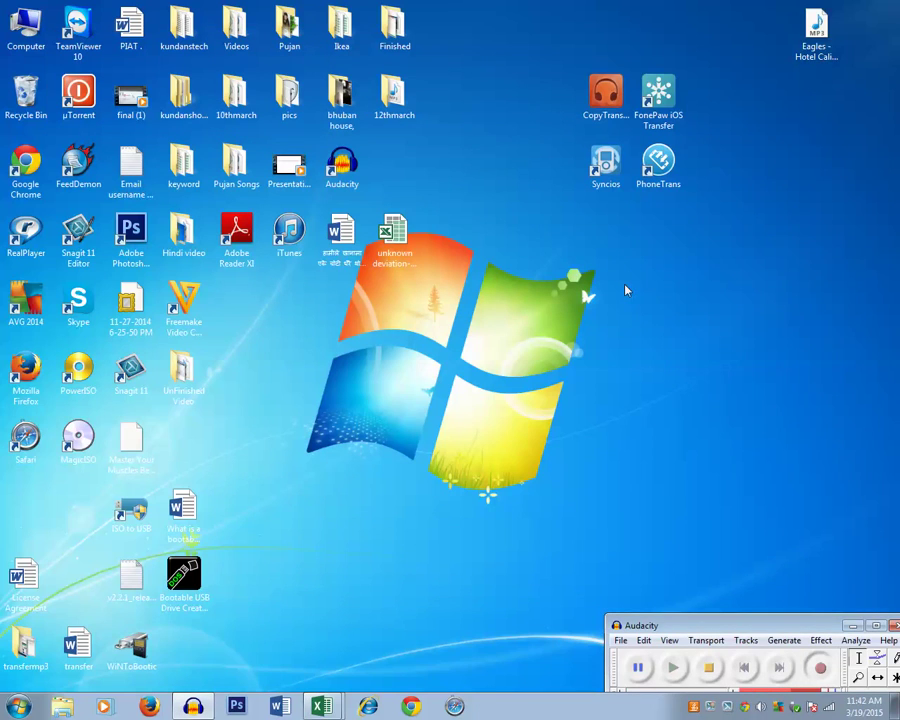
- Switch to PhoneTrans, dismiss its new version notice and check the Eagles tracks in the iPhone's music list
left_click(660, 168)
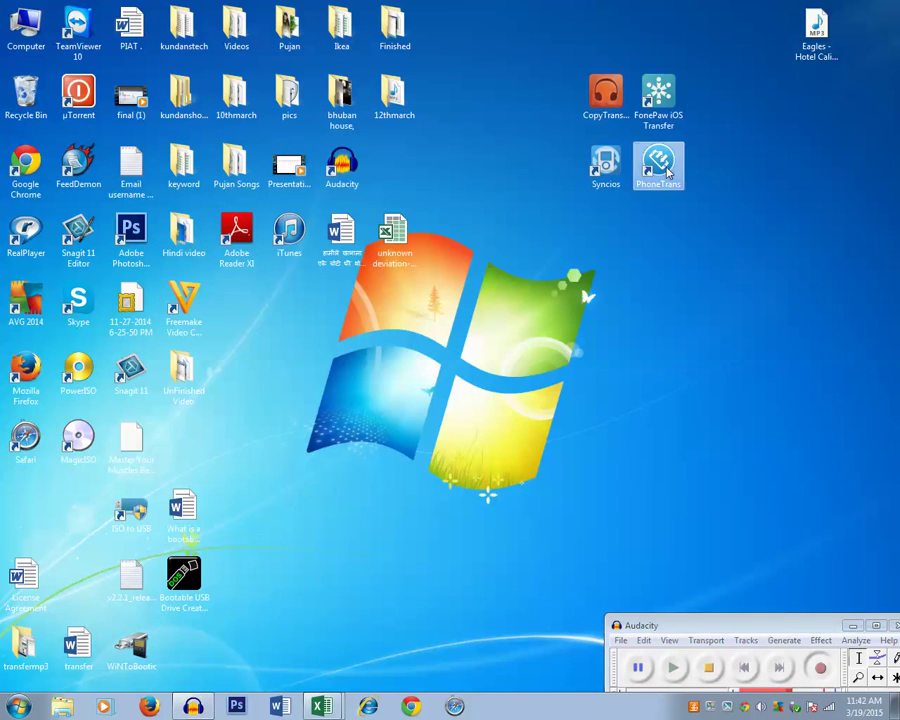
left_click(681, 339)
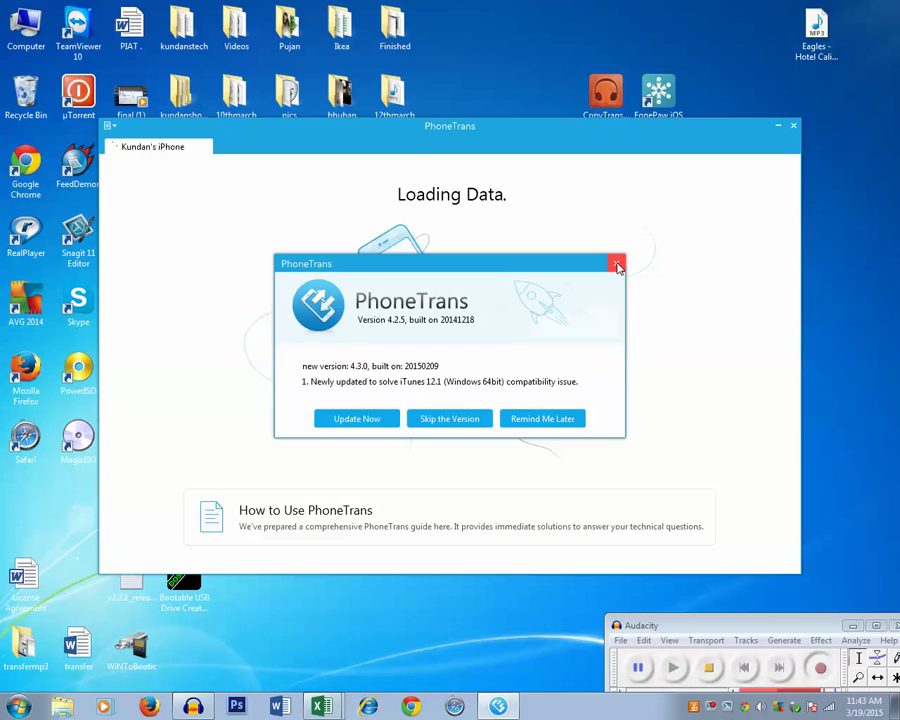
left_click(617, 264)
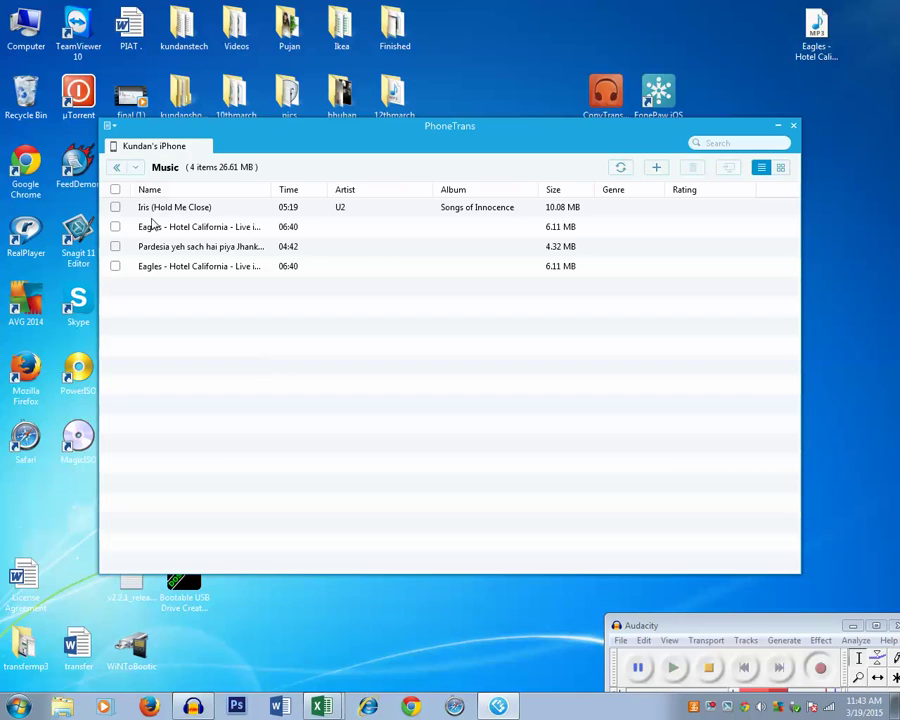
left_click(156, 230)
left_click(157, 267)
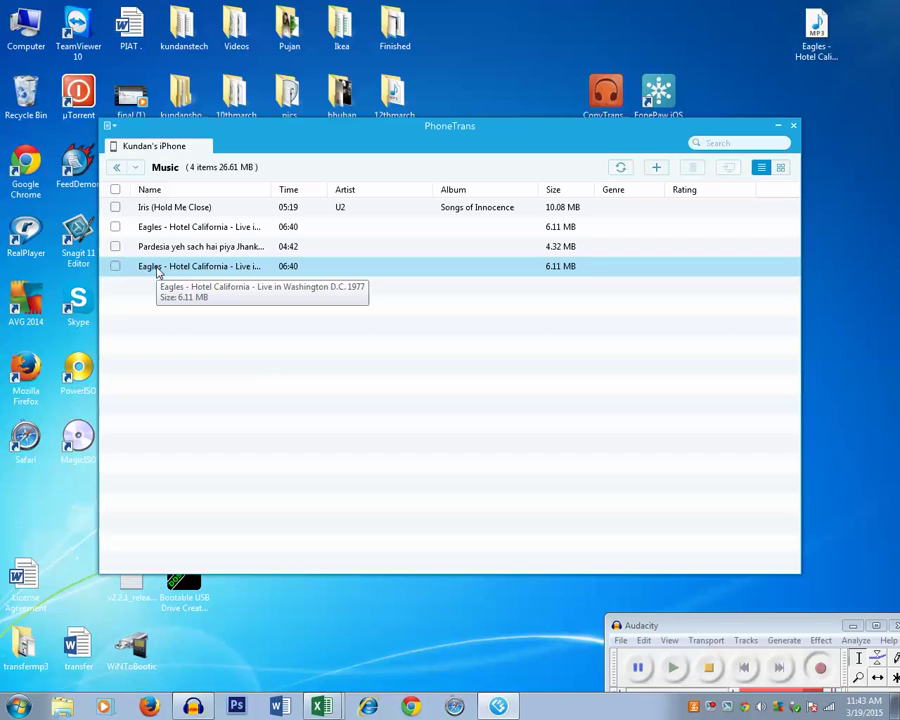
left_click(115, 129)
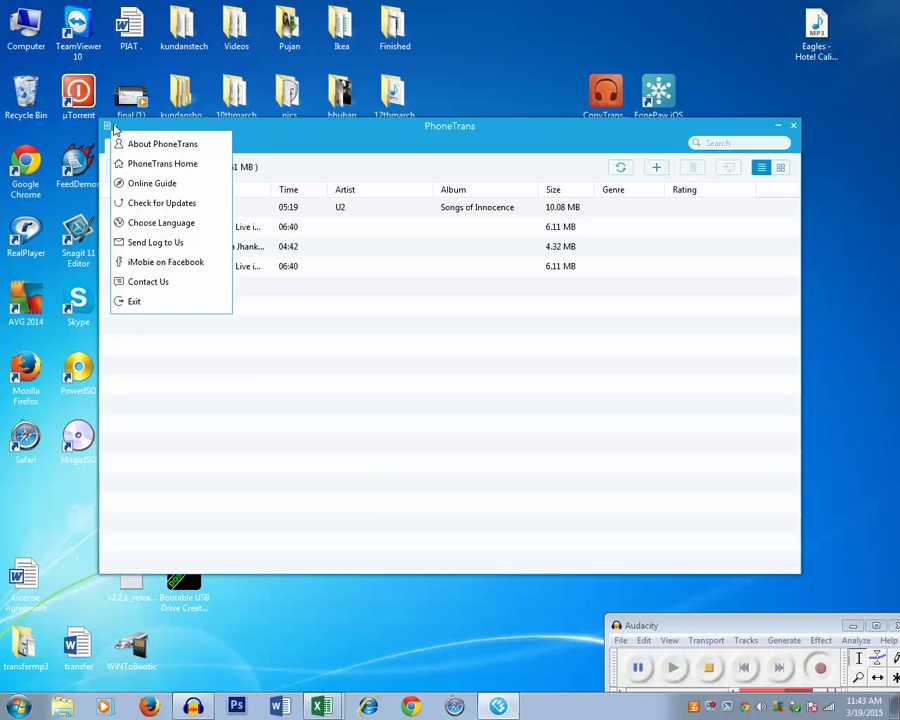
left_click(115, 129)
left_click(115, 129)
left_click(115, 129)
left_click(116, 130)
left_click(388, 143)
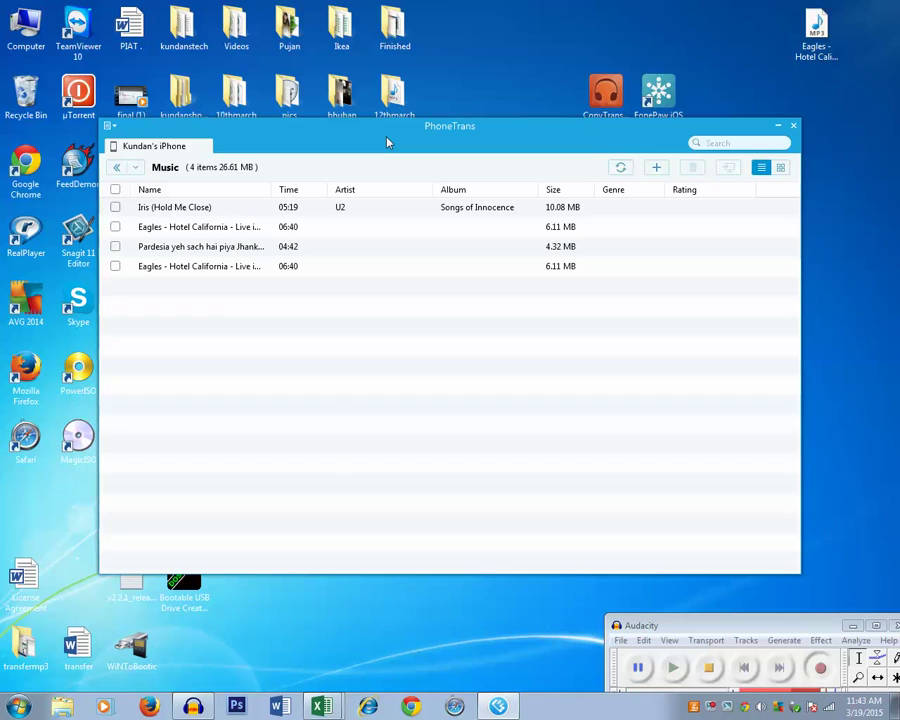
- Add the MP3 "Eagles - Hotel California - Live in Washington D.C. 1977" from the Desktop to the iPhone's music in PhoneTrans
left_click_drag(388, 143, 416, 239)
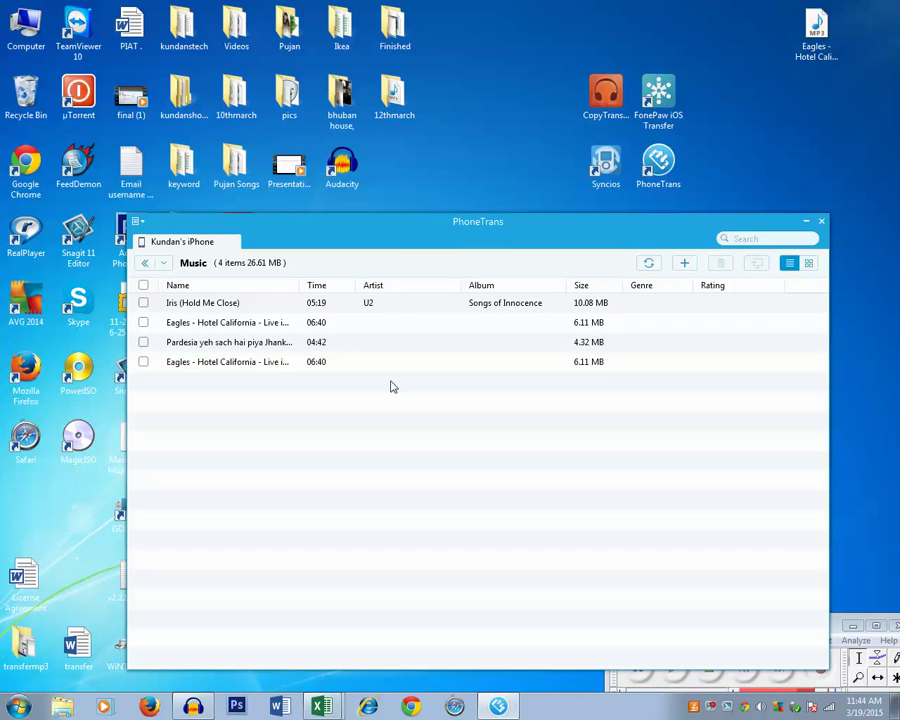
left_click(686, 265)
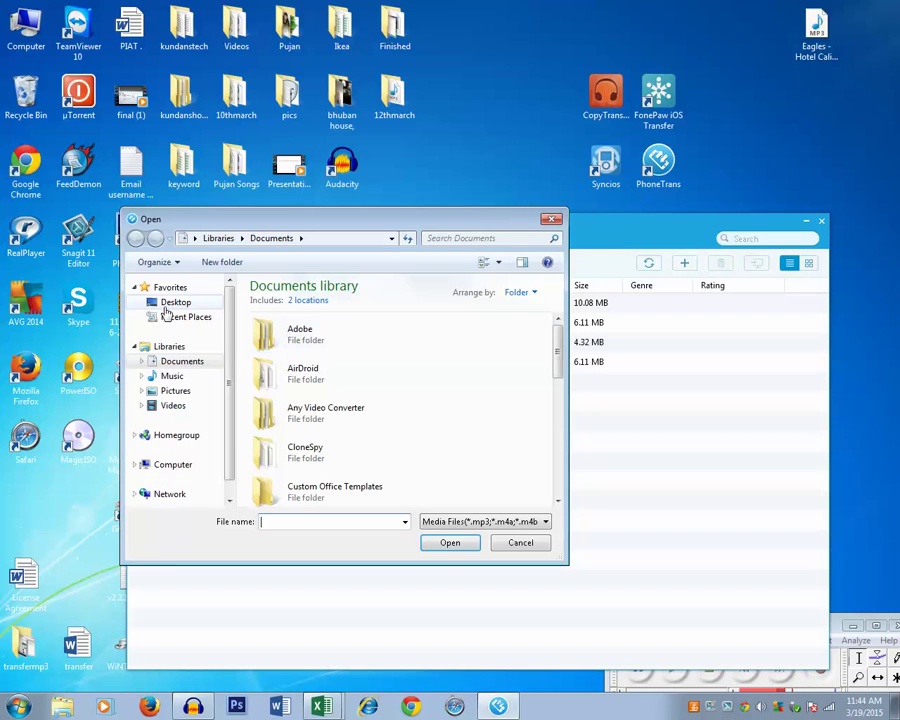
left_click(175, 303)
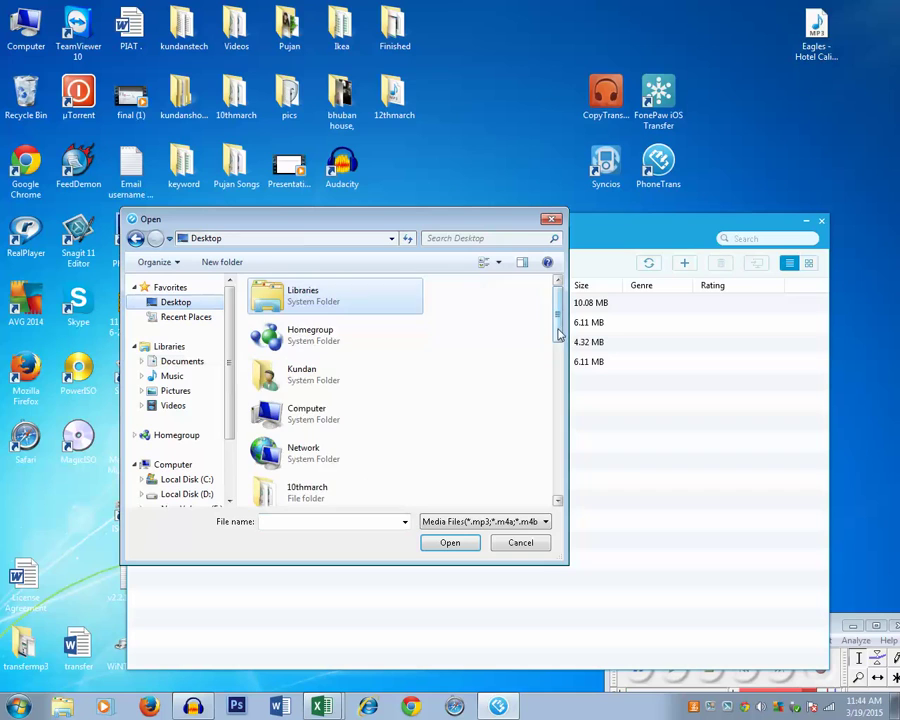
left_click_drag(557, 330, 557, 473)
scroll(557, 473, "down", 2)
left_click(300, 482)
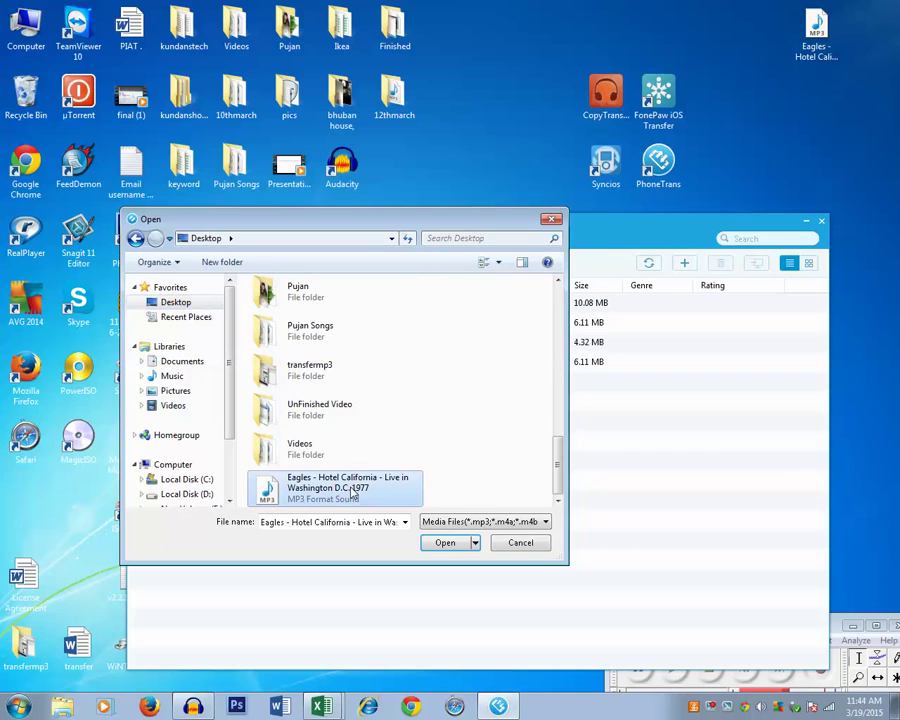
left_click(444, 544)
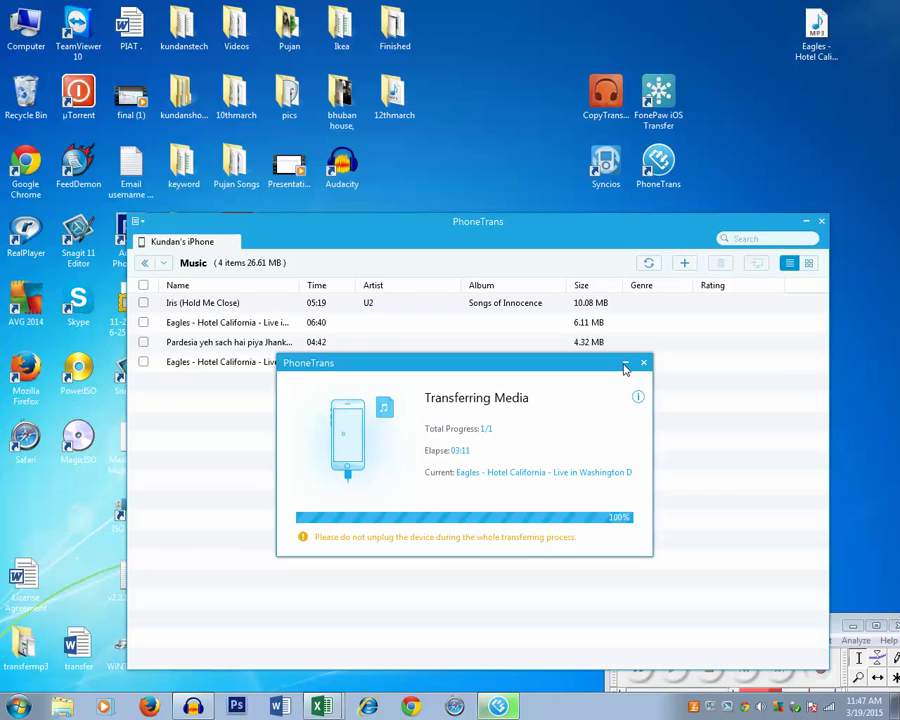
- Minimize the media transfer progress window and restore it
left_click(624, 366)
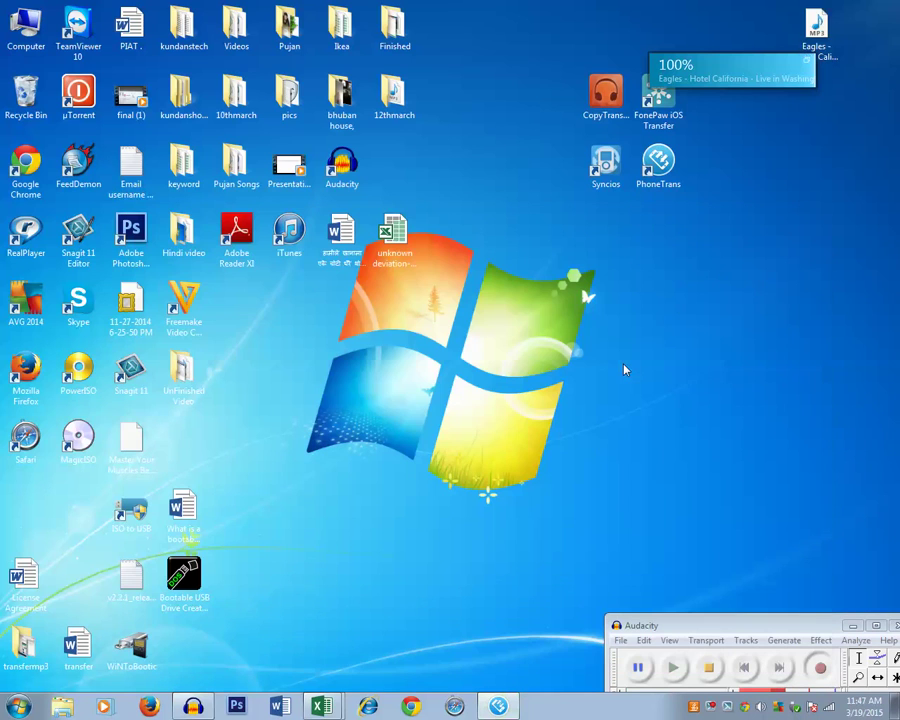
left_click(732, 77)
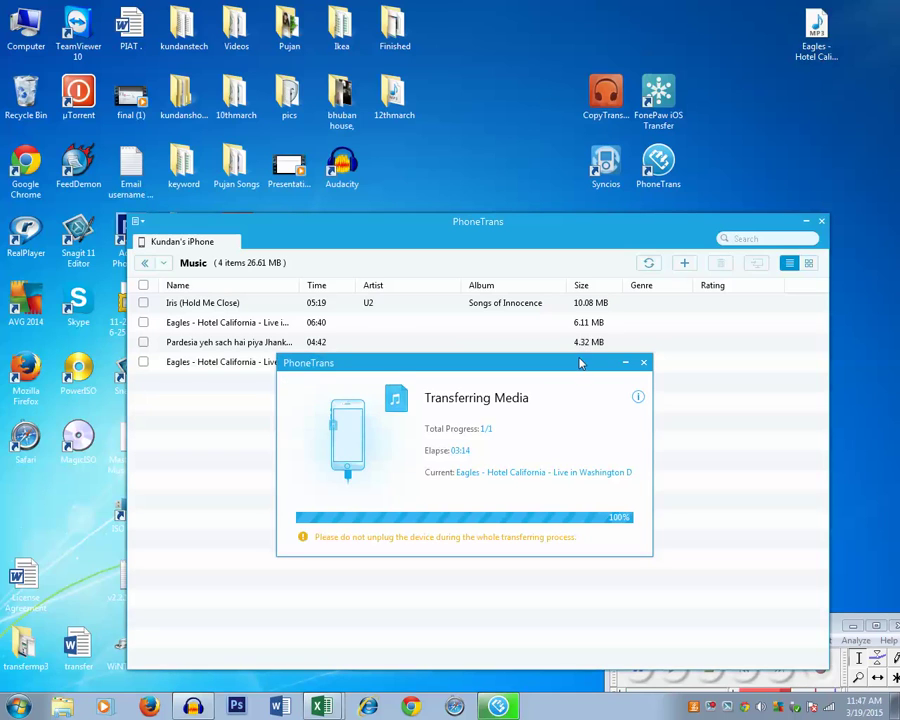